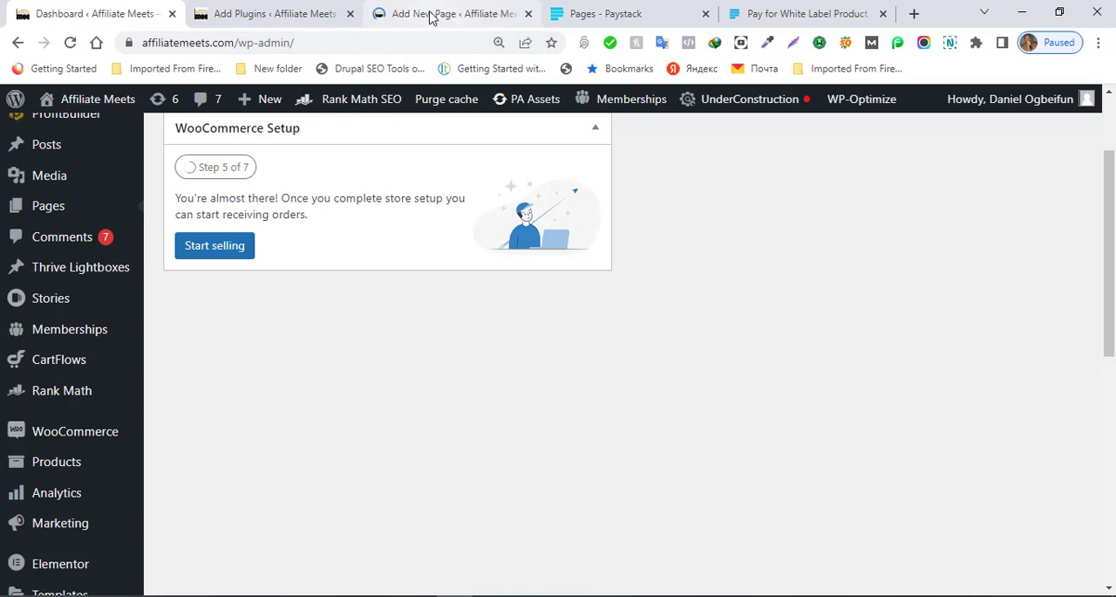
# Step: Switch to the new page editor and title the page "plr thankyou"
pyautogui.click(430, 17)
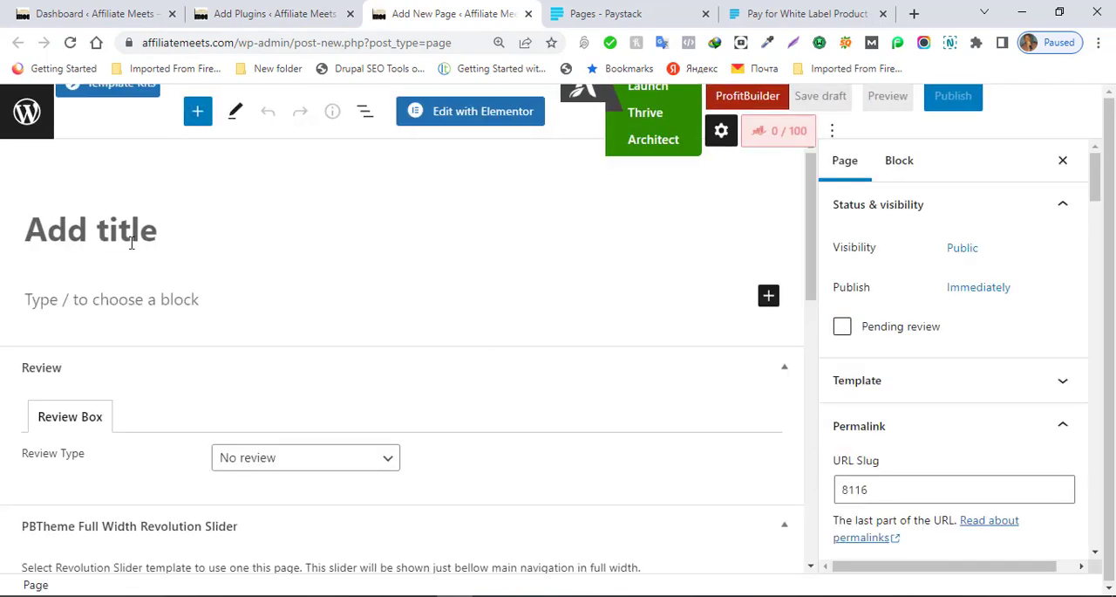
pyautogui.write('plr.')
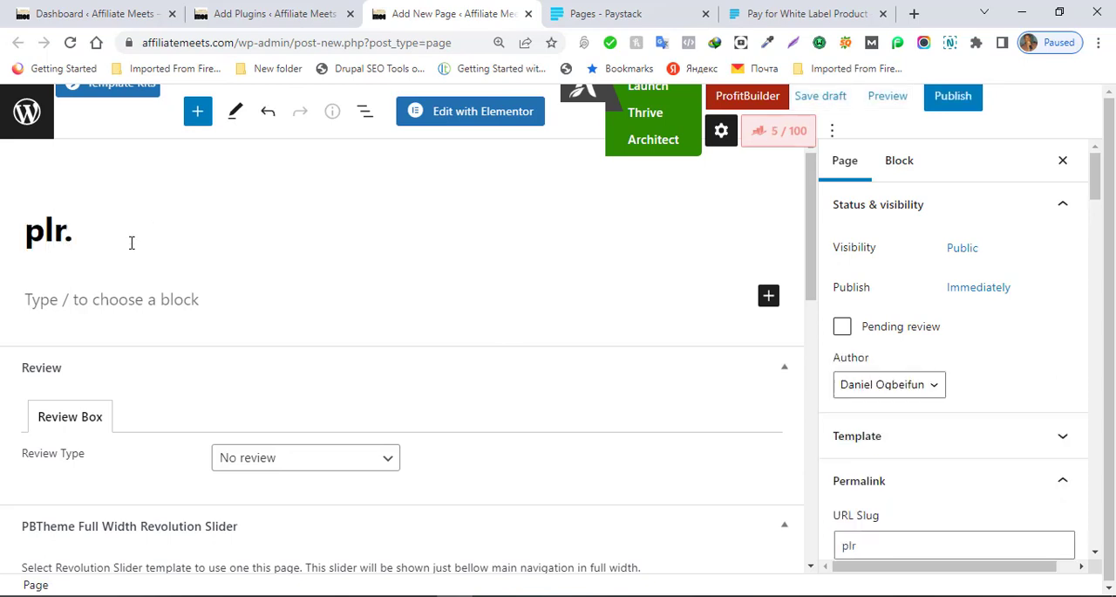
pyautogui.press('BackSpace')
pyautogui.write('than')
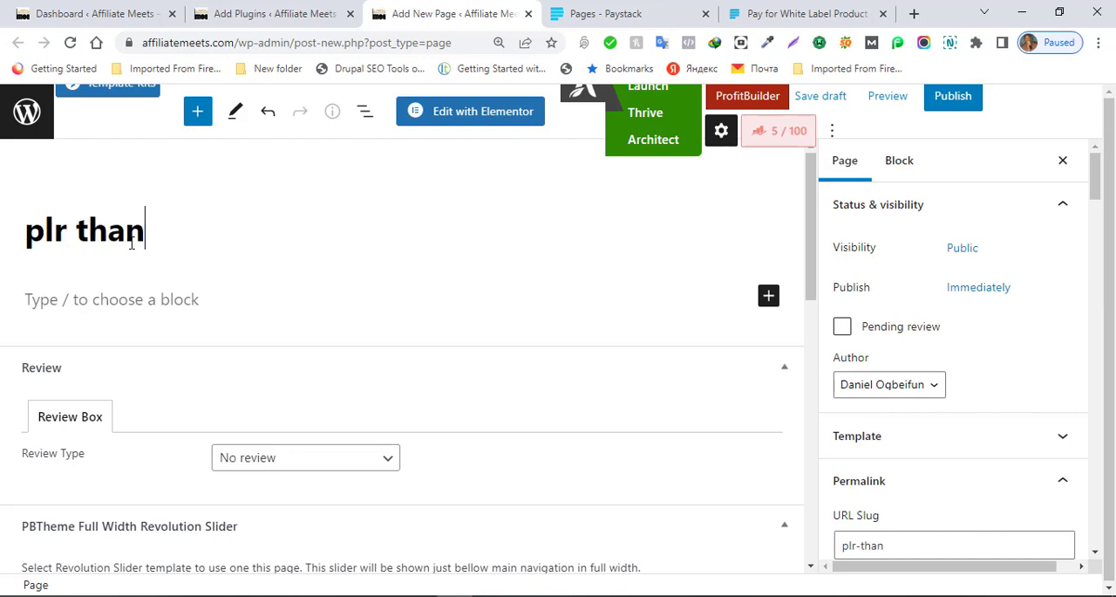
pyautogui.write('kyou')
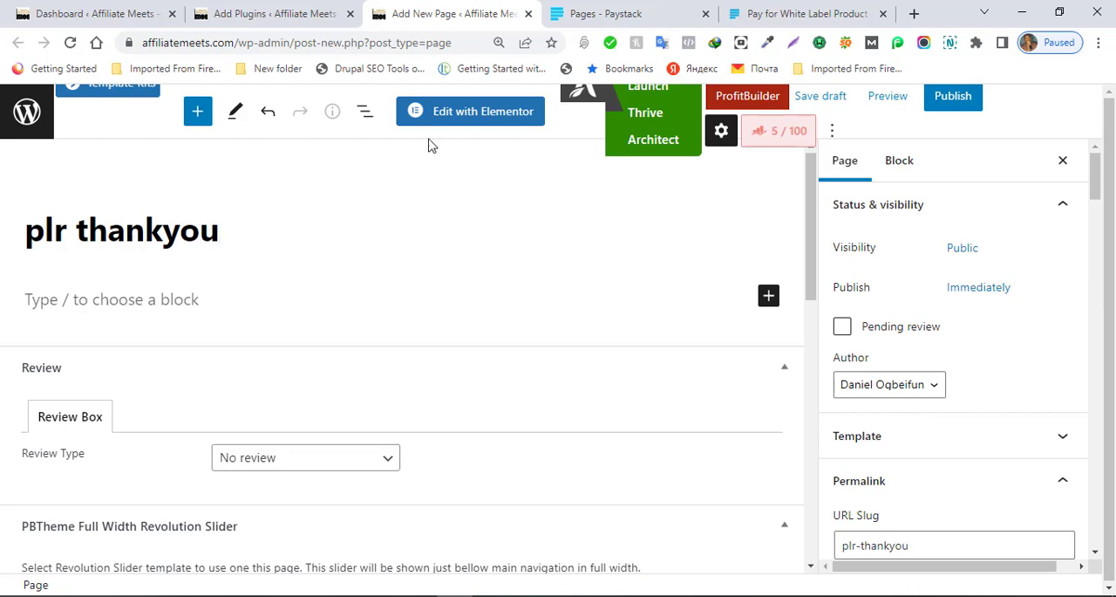
# Step: Publish the plr thankyou page and dismiss the publishing summary
pyautogui.click(954, 99)
pyautogui.click(954, 111)
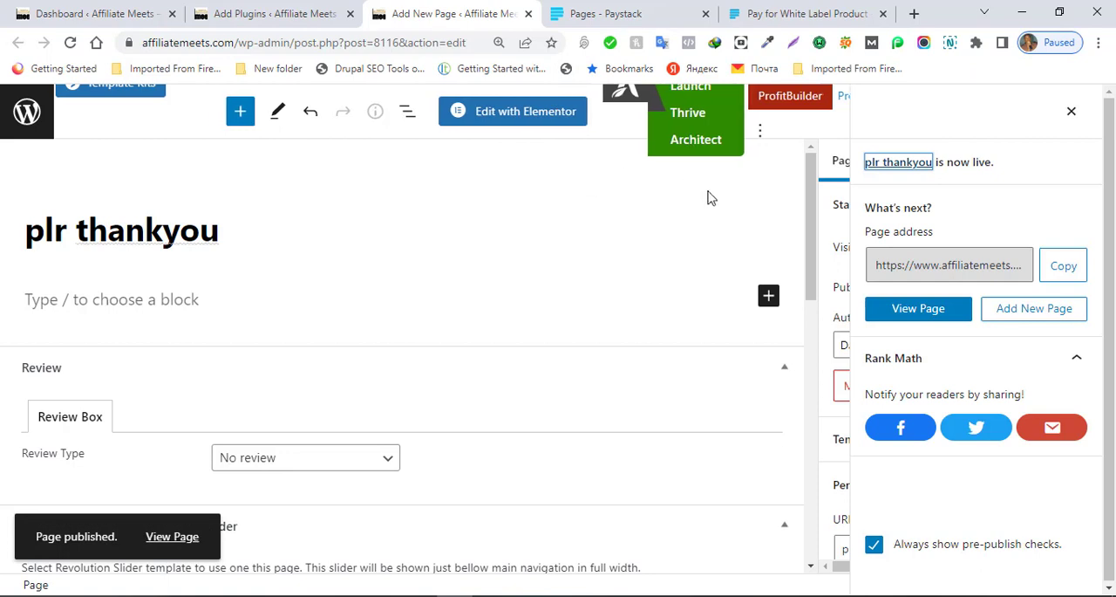
pyautogui.click(1073, 114)
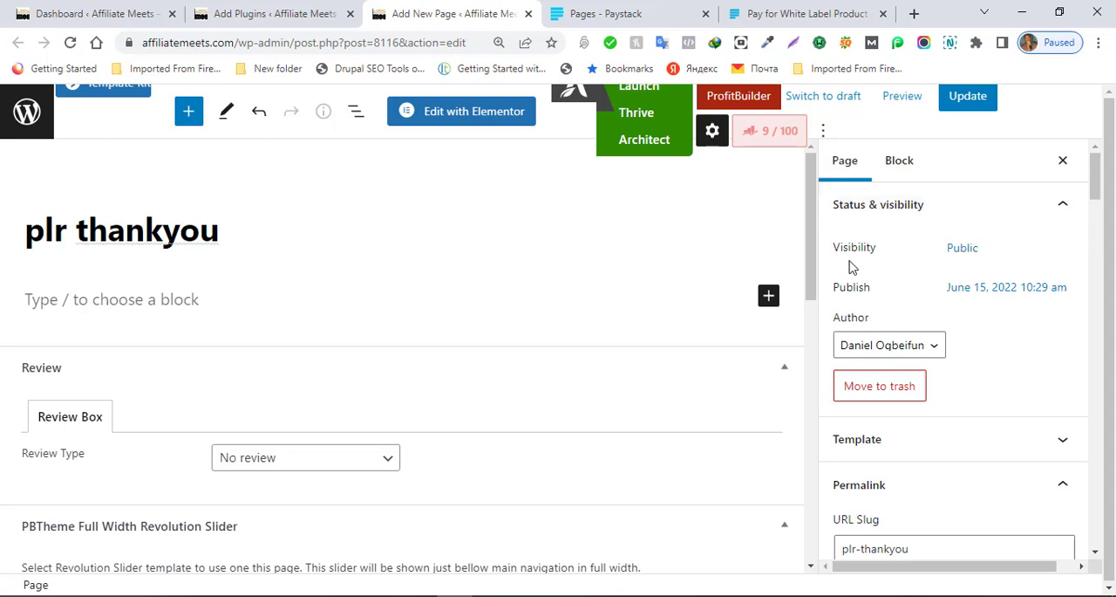
# Step: Change the page's visibility to Password Protected, enter the page password, and update the page
pyautogui.click(963, 248)
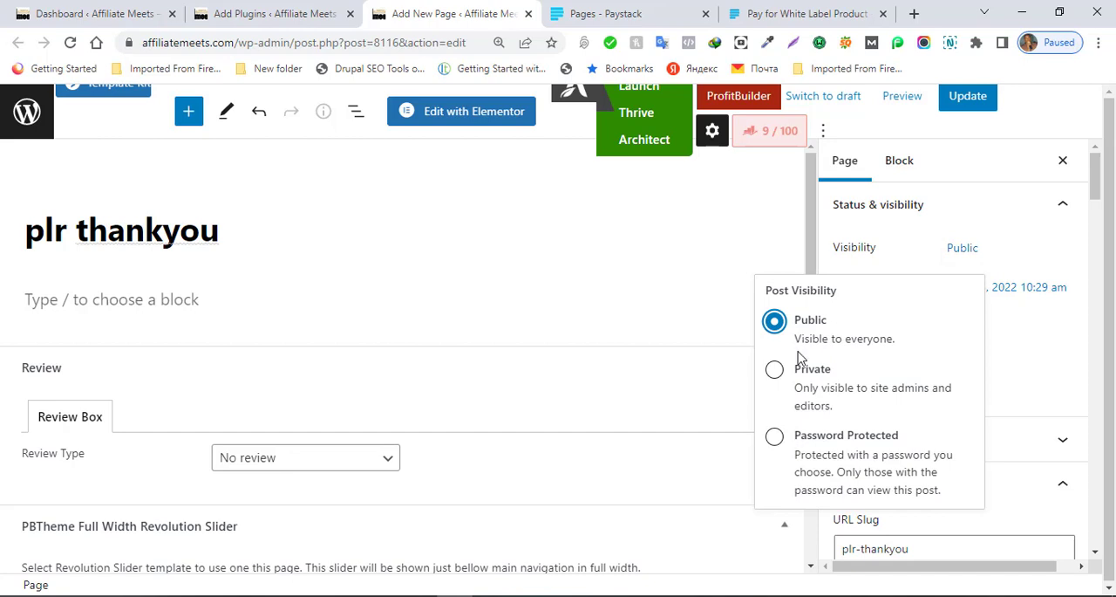
pyautogui.click(774, 437)
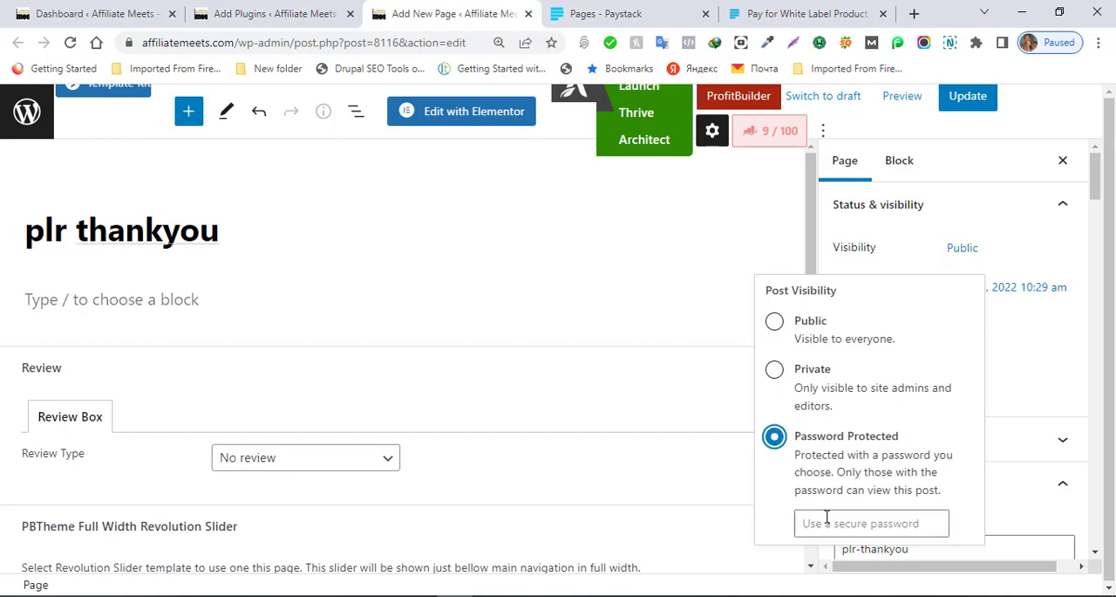
pyautogui.click(895, 521)
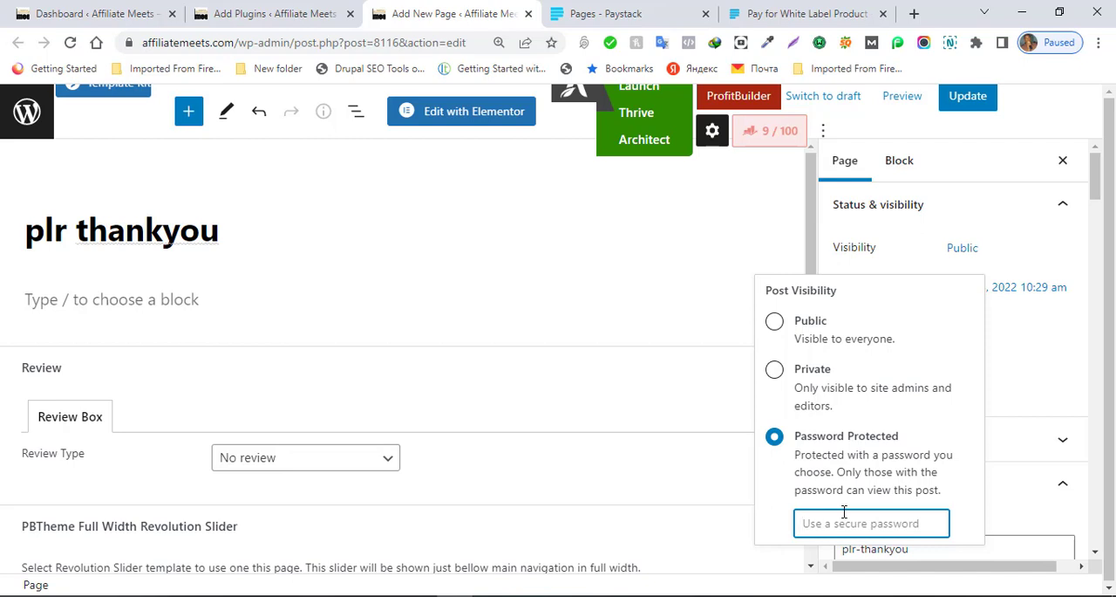
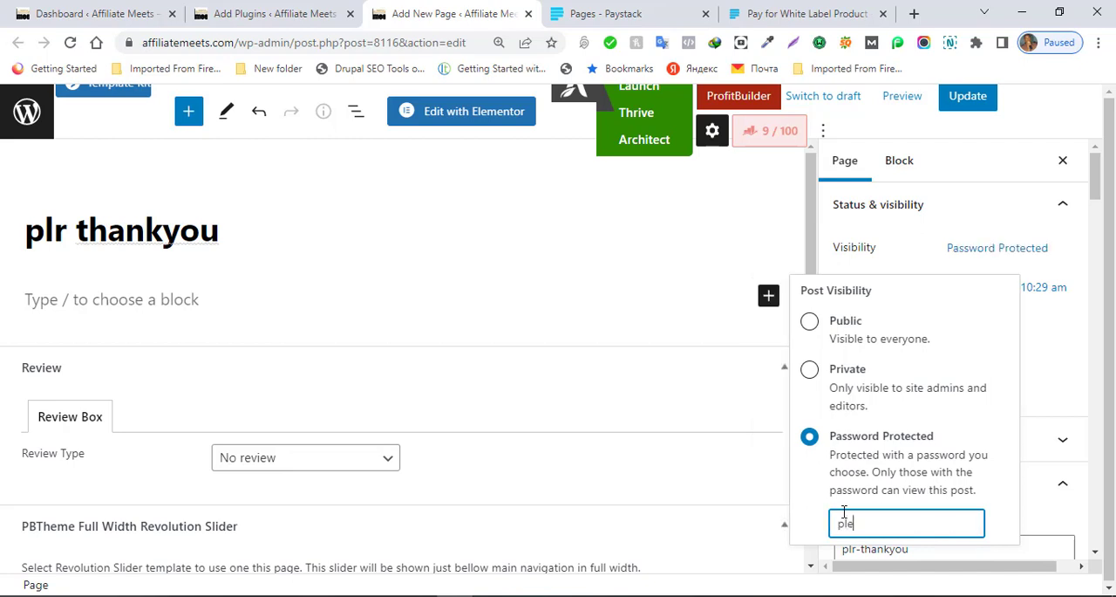
pyautogui.click(958, 95)
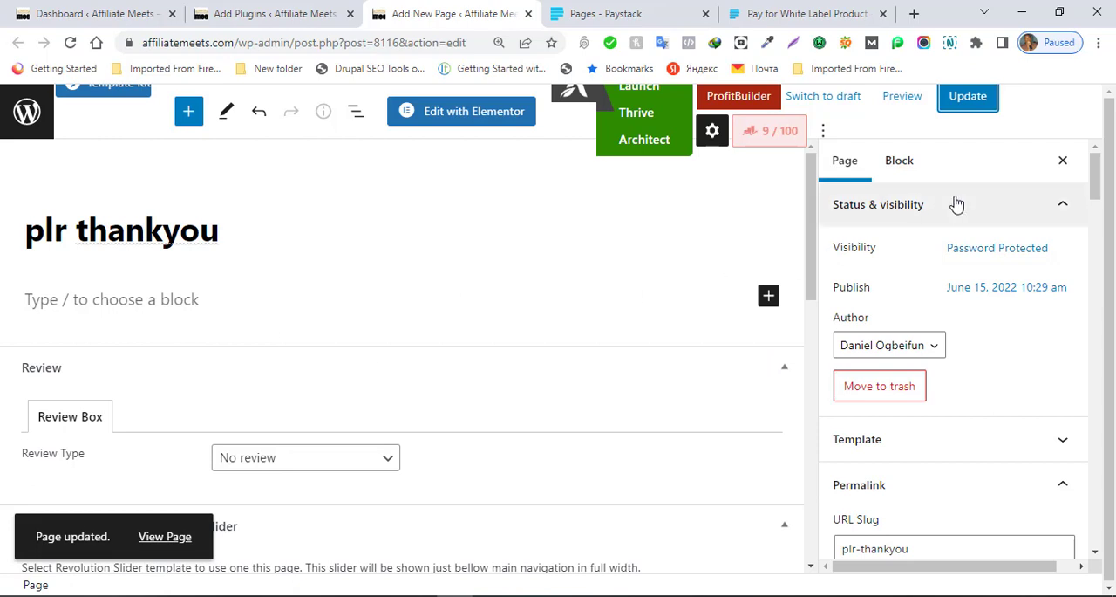
# Step: Preview the plr thankyou page in a new tab to check its password form, and close the preview
pyautogui.click(900, 103)
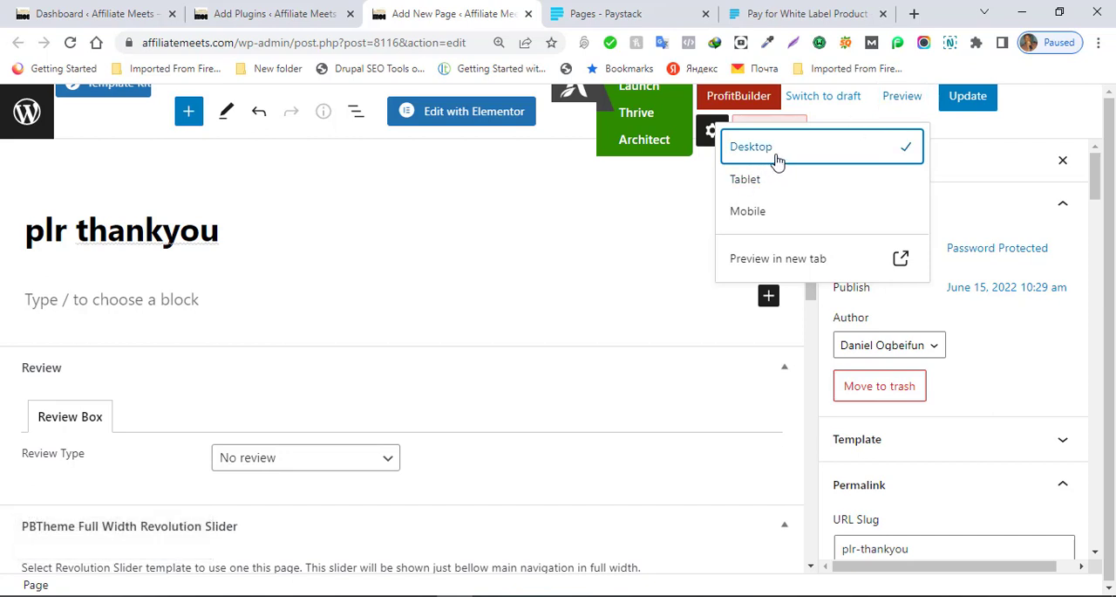
pyautogui.click(775, 259)
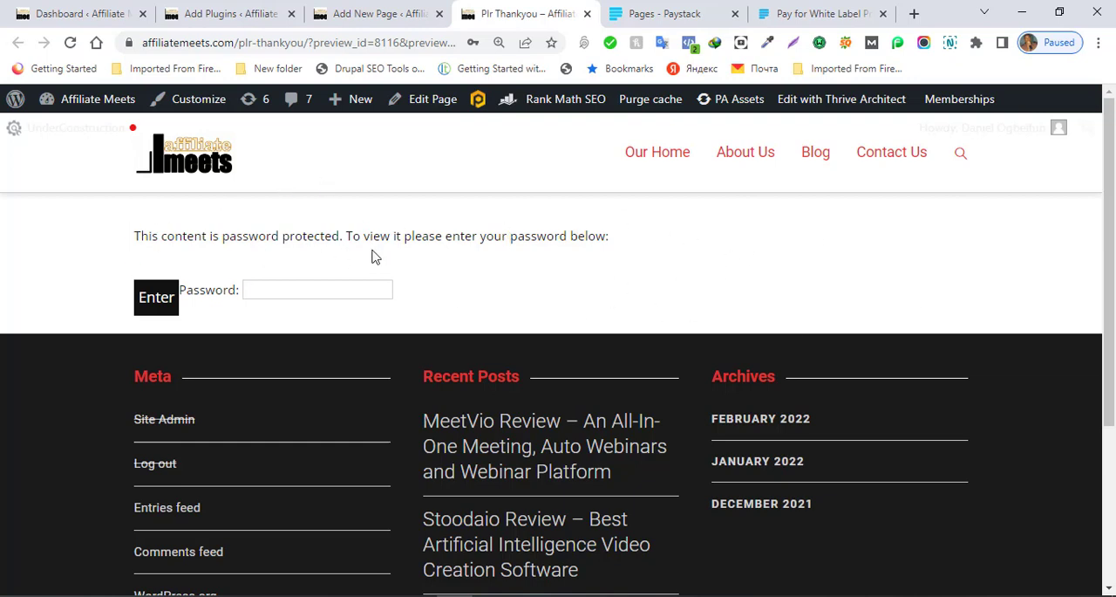
pyautogui.click(342, 289)
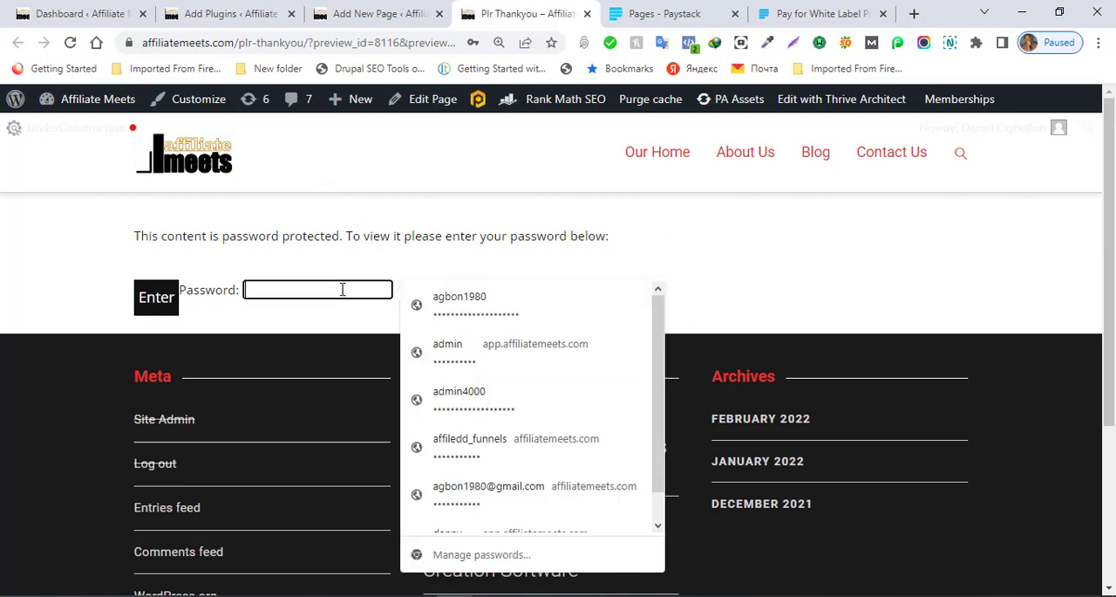
pyautogui.click(825, 267)
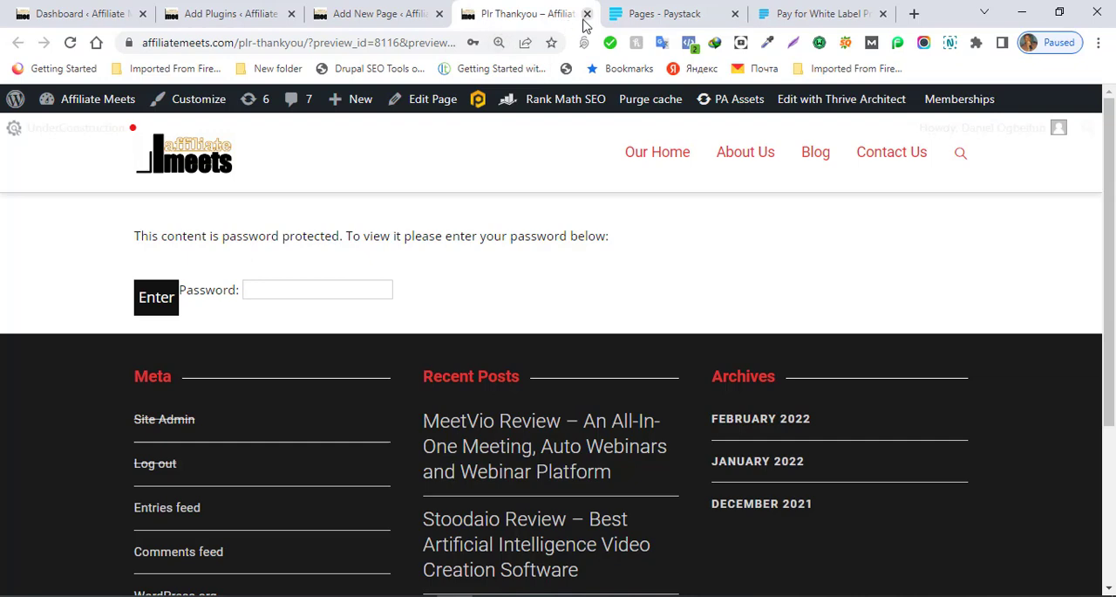
pyautogui.click(586, 15)
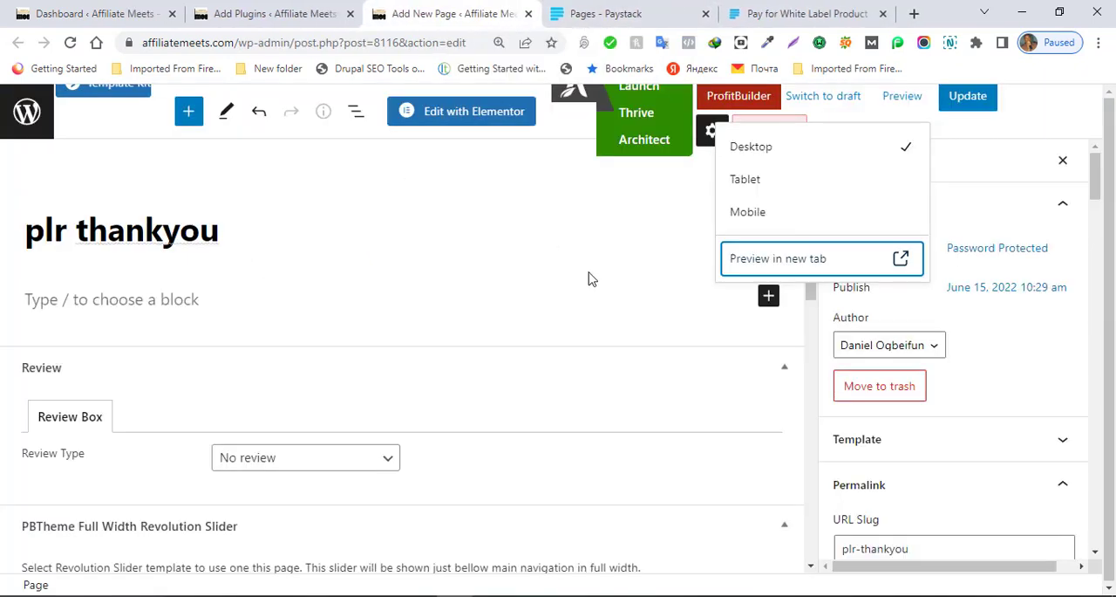
pyautogui.click(524, 209)
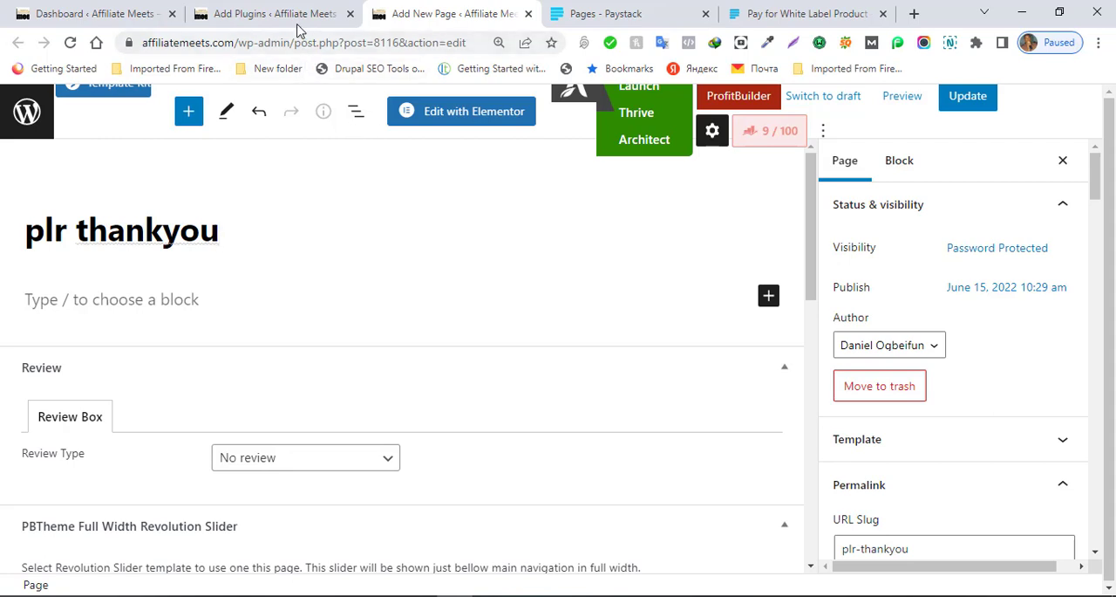
# Step: Close the page editor and both Paystack pages to return to Add Plugins
pyautogui.click(528, 14)
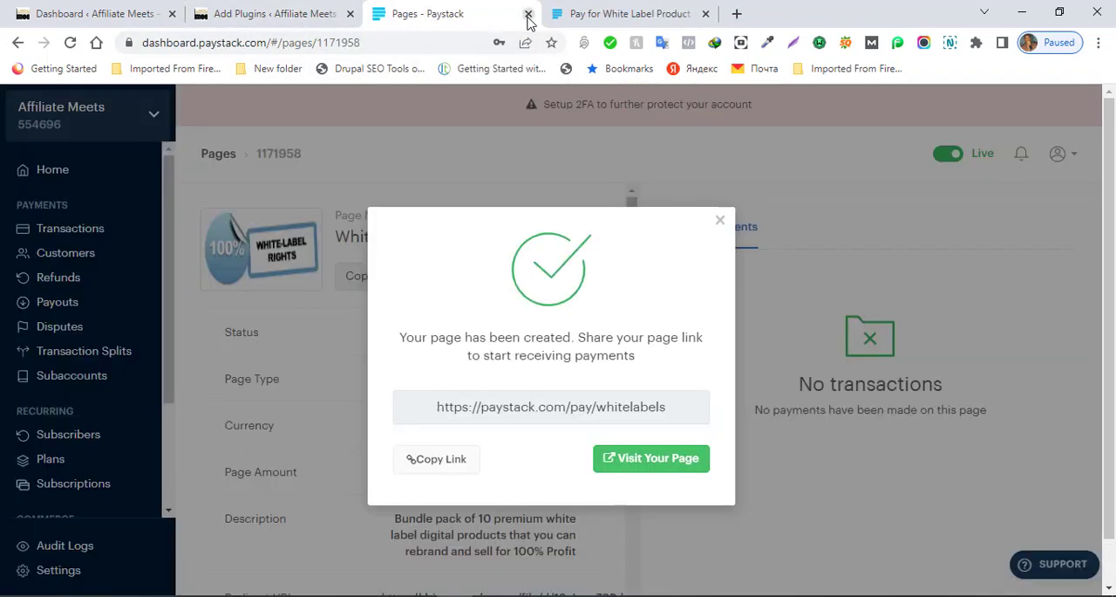
pyautogui.click(527, 14)
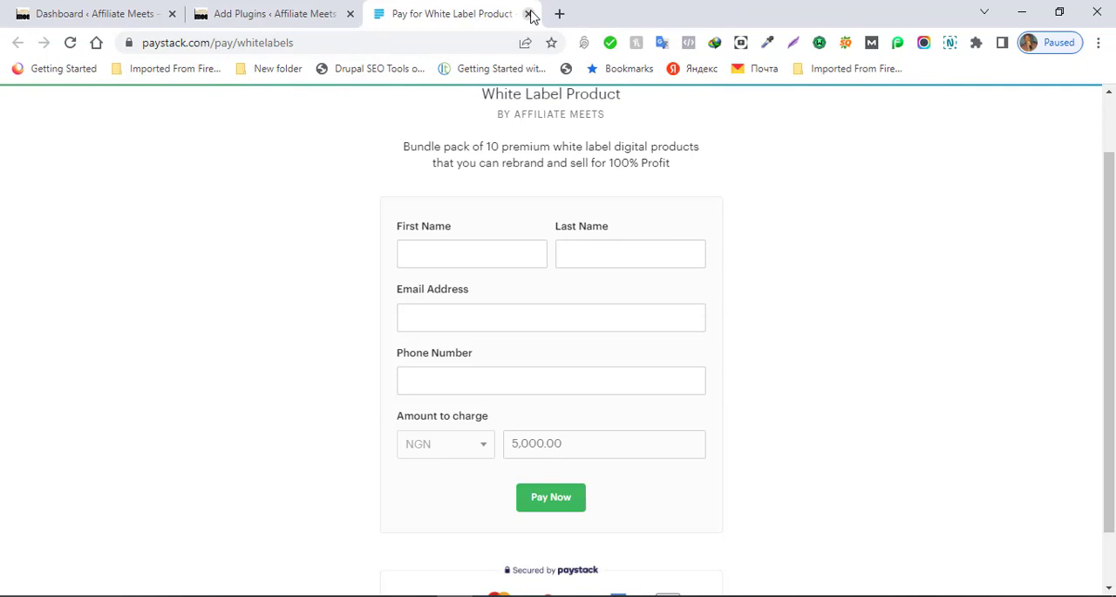
pyautogui.click(528, 14)
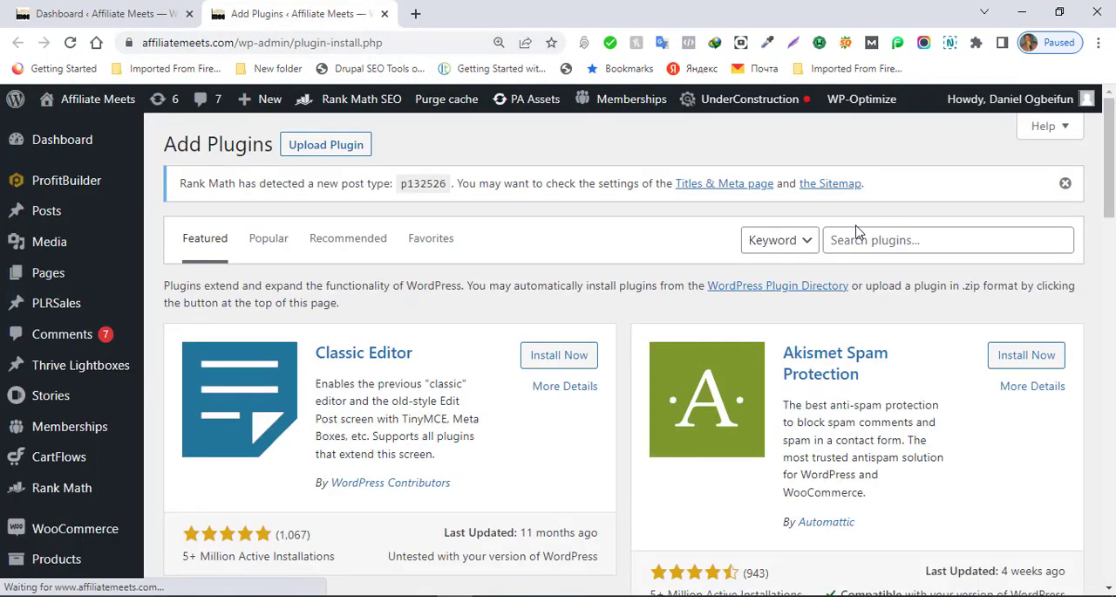
# Step: Search the plugin directory for "secure downloads"
pyautogui.click(886, 239)
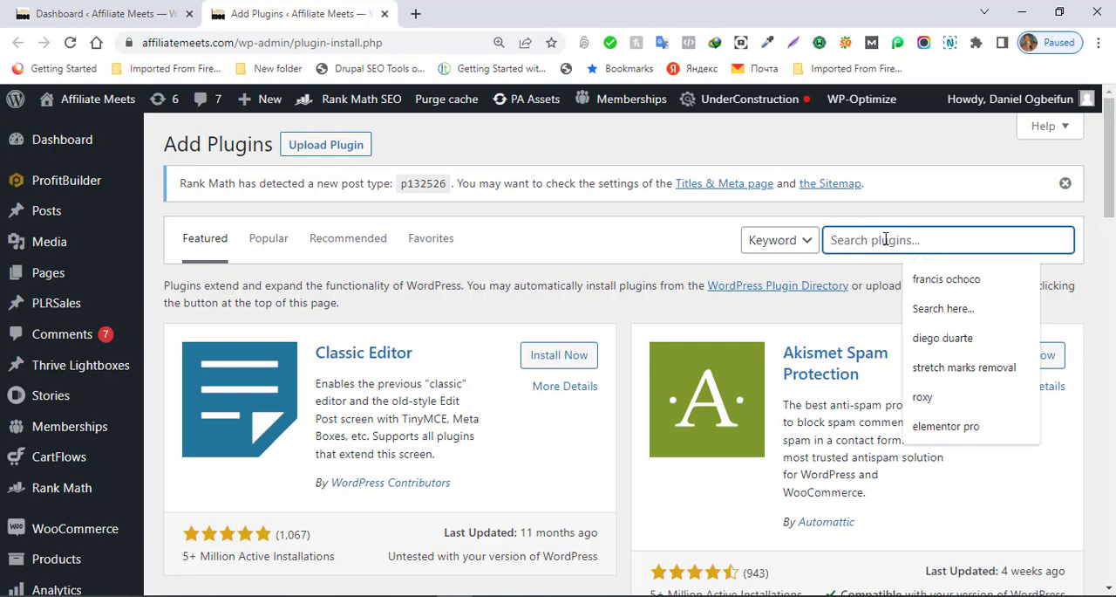
pyautogui.write('se')
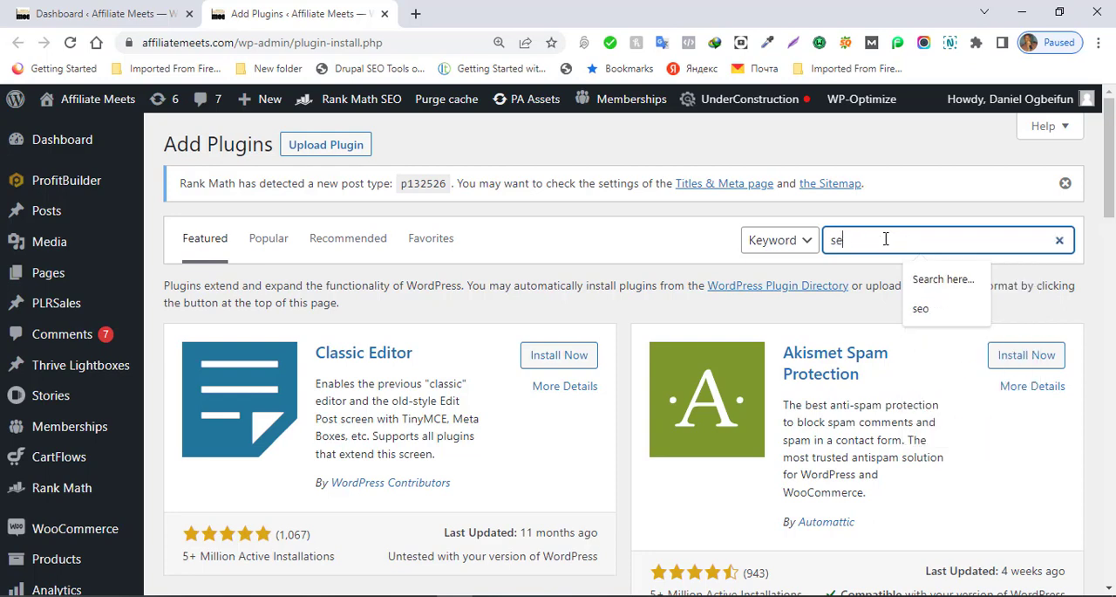
pyautogui.write('cure')
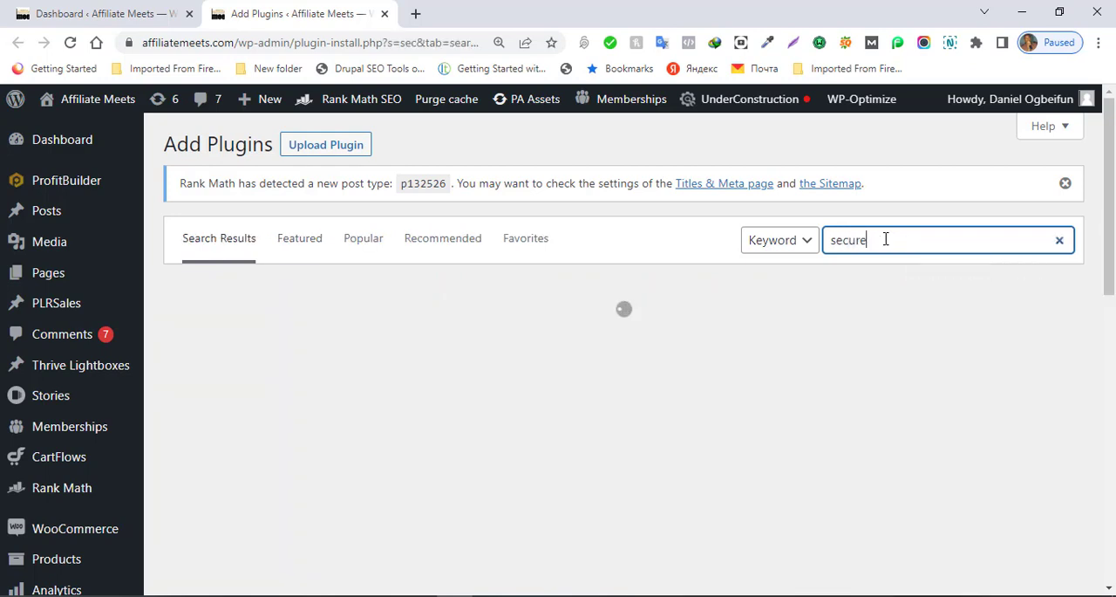
pyautogui.write(' downloads')
pyautogui.press('BackSpace')
pyautogui.press('BackSpace')
pyautogui.press('BackSpace')
pyautogui.press('BackSpace')
pyautogui.press('BackSpace')
pyautogui.press('BackSpace')
pyautogui.press('BackSpace')
pyautogui.write('downloads')
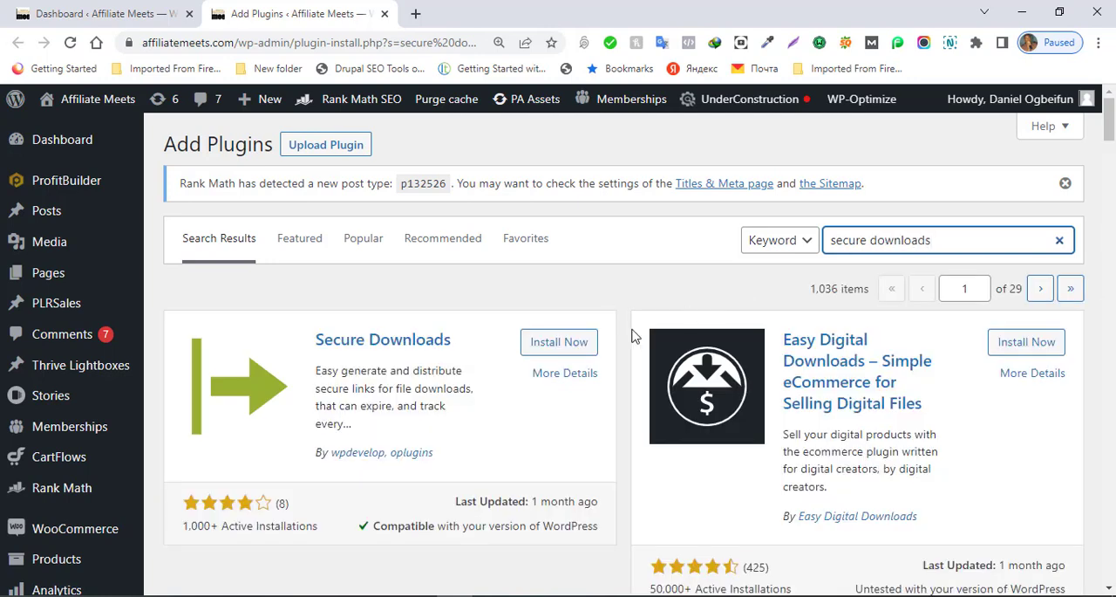
# Step: Install the Secure Downloads plugin by wpdevelop, oplugins
pyautogui.click(558, 350)
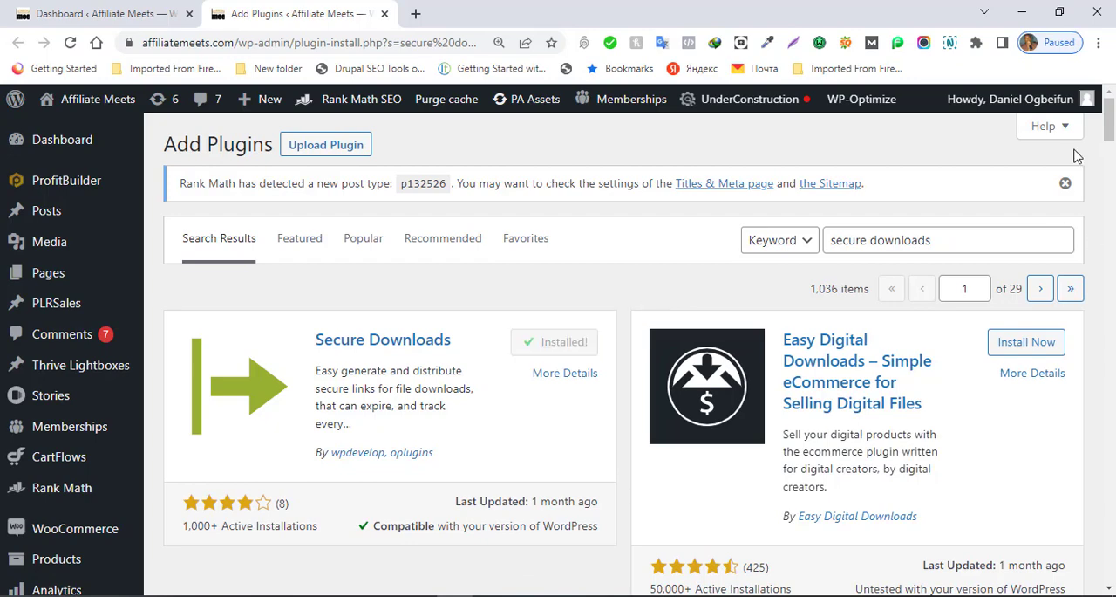
pyautogui.moveTo(1111, 139); pyautogui.dragTo(1113, 187)
pyautogui.moveTo(1111, 190); pyautogui.dragTo(1106, 18)
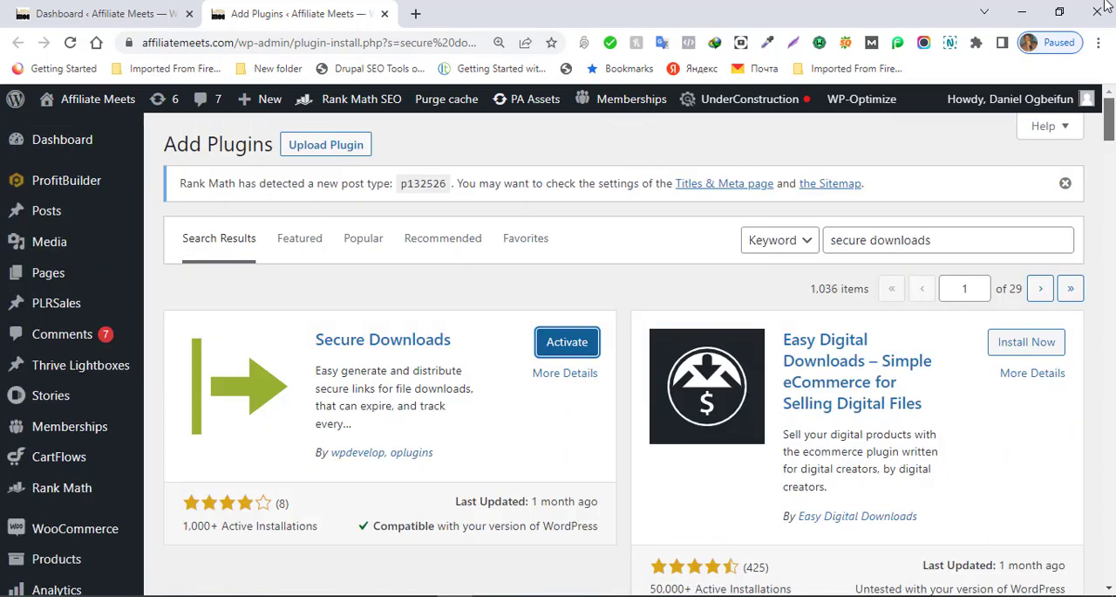
# Step: Search the plugin directory for "wordpress download manager"
pyautogui.click(869, 244)
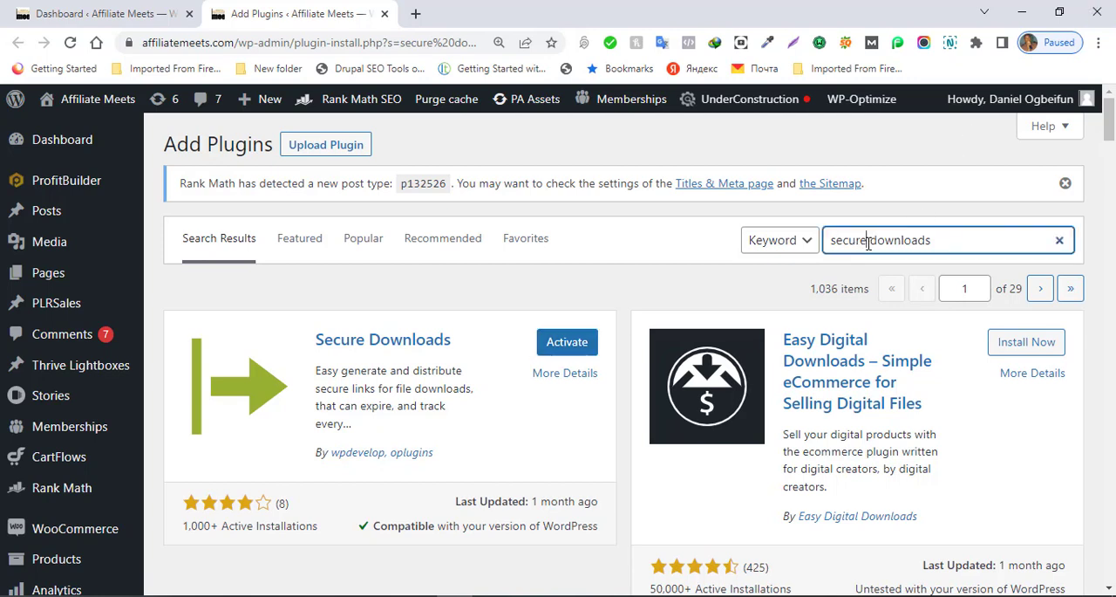
pyautogui.press('BackSpace')
pyautogui.press('BackSpace')
pyautogui.press('BackSpace')
pyautogui.press('BackSpace')
pyautogui.press('BackSpace')
pyautogui.press('BackSpace')
pyautogui.write('wordpress')
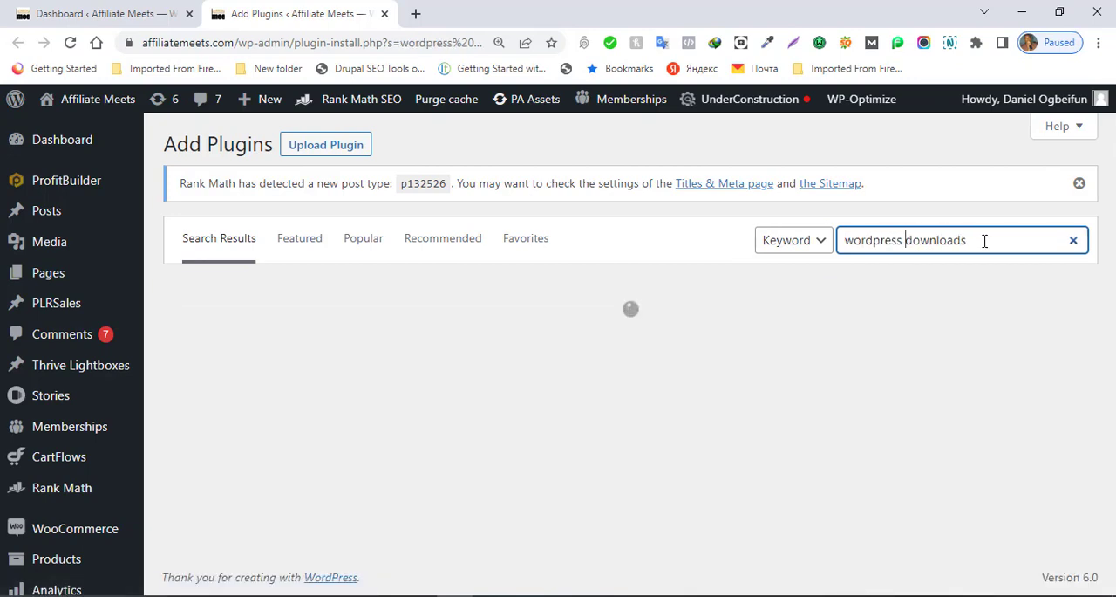
pyautogui.click(979, 240)
pyautogui.write('manager')
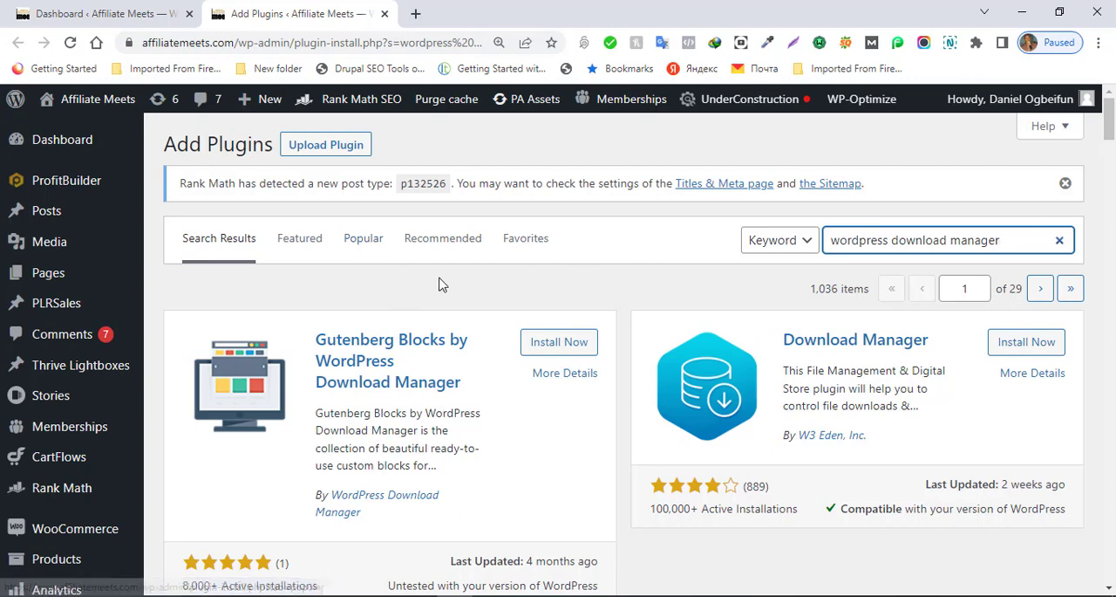
# Step: Clear the plugin search and look up "secure wordpress" instead
pyautogui.click(1059, 242)
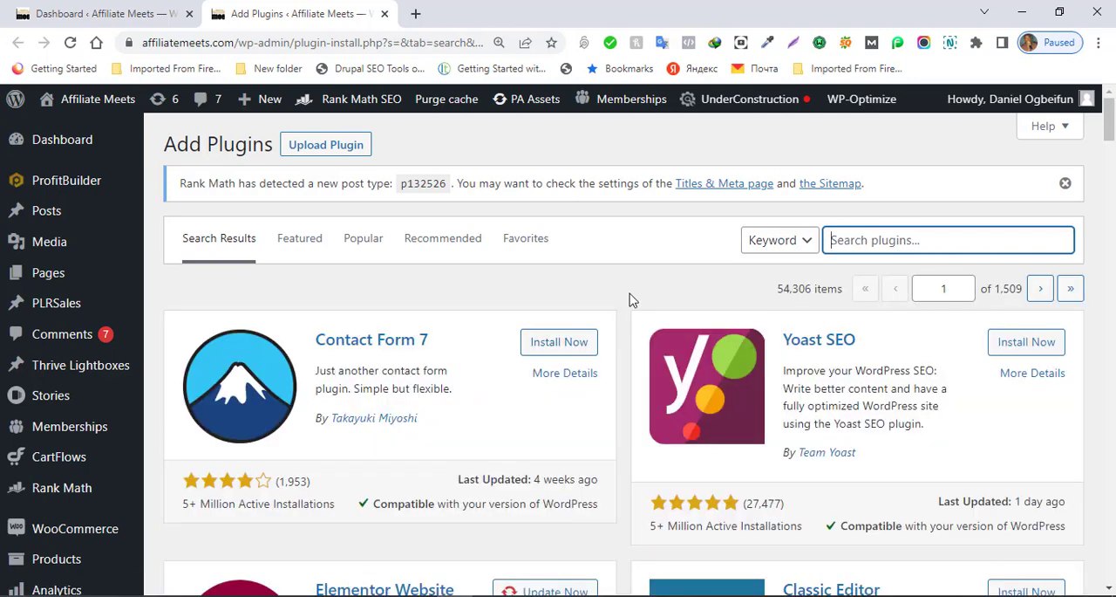
pyautogui.press('Down')
pyautogui.press('Down')
pyautogui.press('Down')
pyautogui.press('Down')
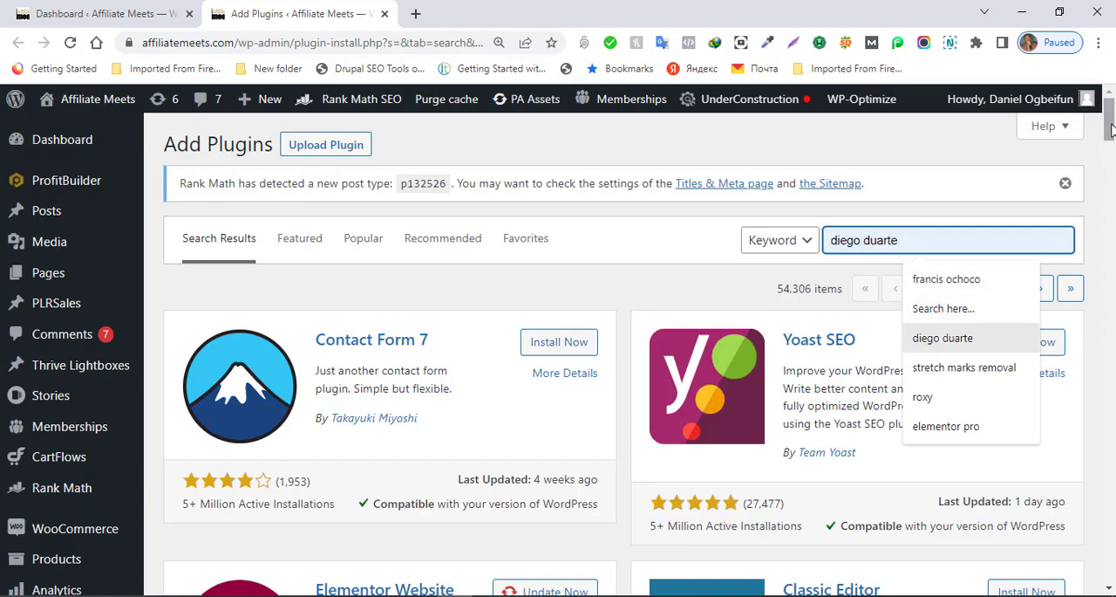
pyautogui.moveTo(1109, 125)
pyautogui.mouseDown()
pyautogui.moveTo(1109, 187)
pyautogui.moveTo(1109, 127)
pyautogui.mouseUp()
pyautogui.write('s')
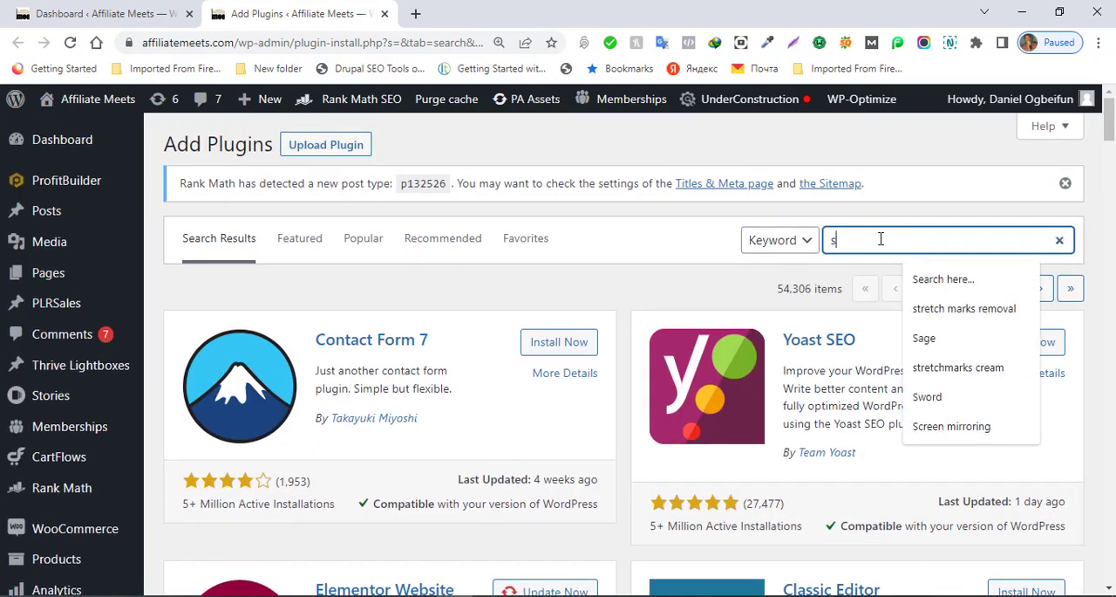
pyautogui.write('eoure')
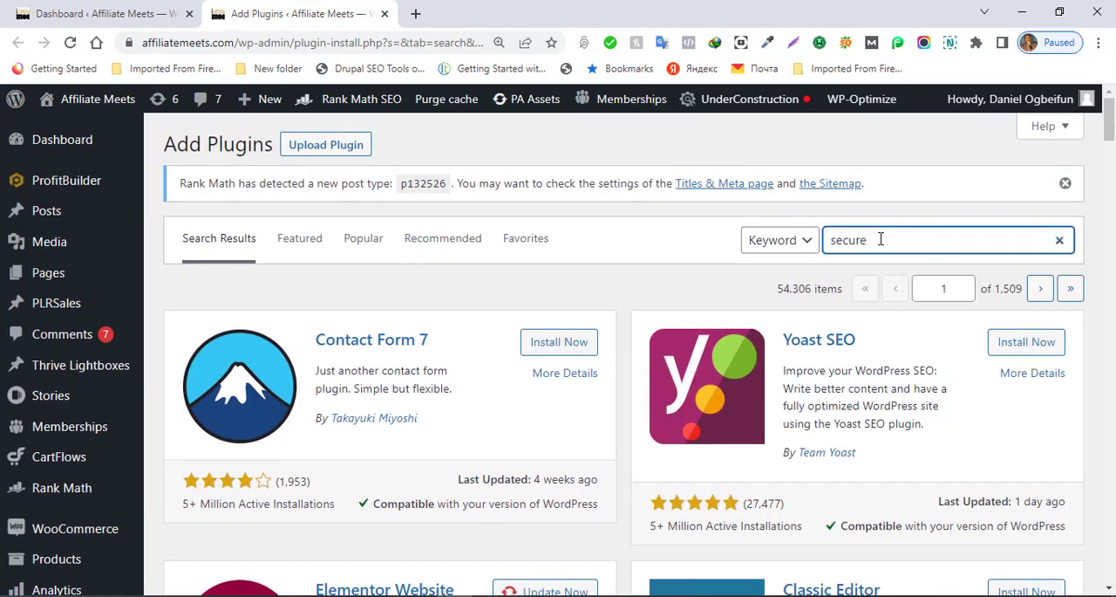
pyautogui.write('dpress')
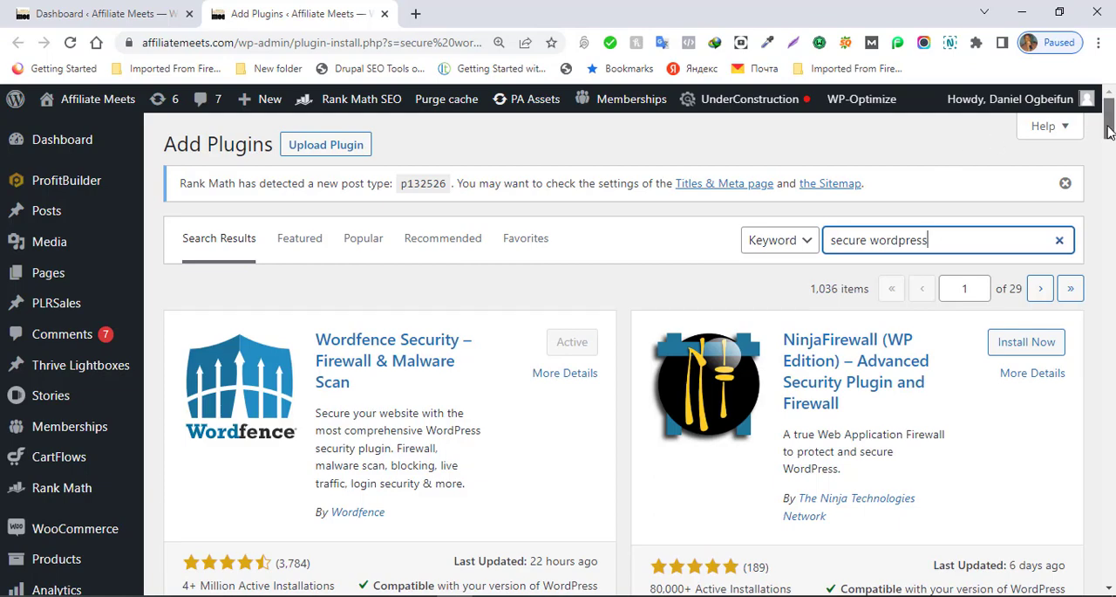
pyautogui.moveTo(1111, 124)
pyautogui.mouseDown()
pyautogui.moveTo(1112, 166)
pyautogui.moveTo(1111, 121)
pyautogui.mouseUp()
pyautogui.moveTo(88, 277)
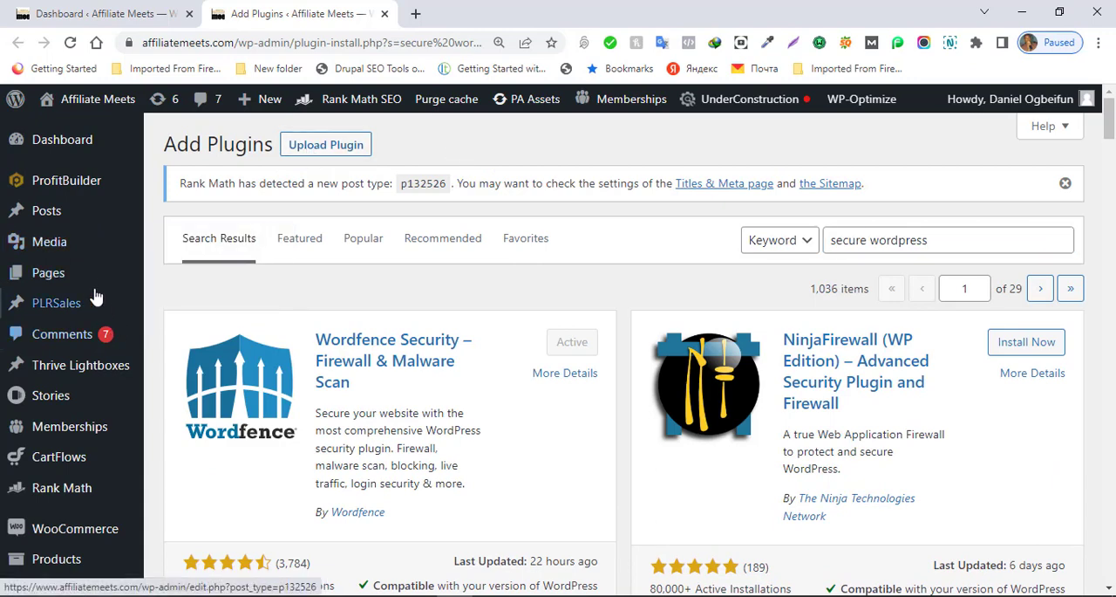
# Step: Filter the installed plugins to the inactive ones and activate the Secure Downloads plugin
pyautogui.moveTo(93, 249)
pyautogui.scroll(-5, 92, 248)
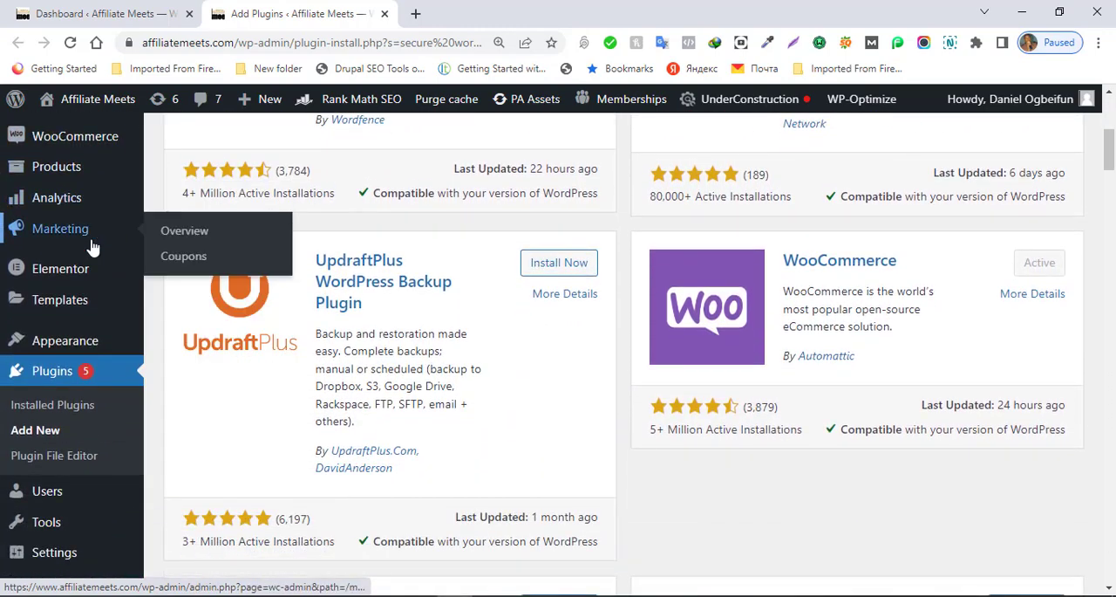
pyautogui.click(49, 410)
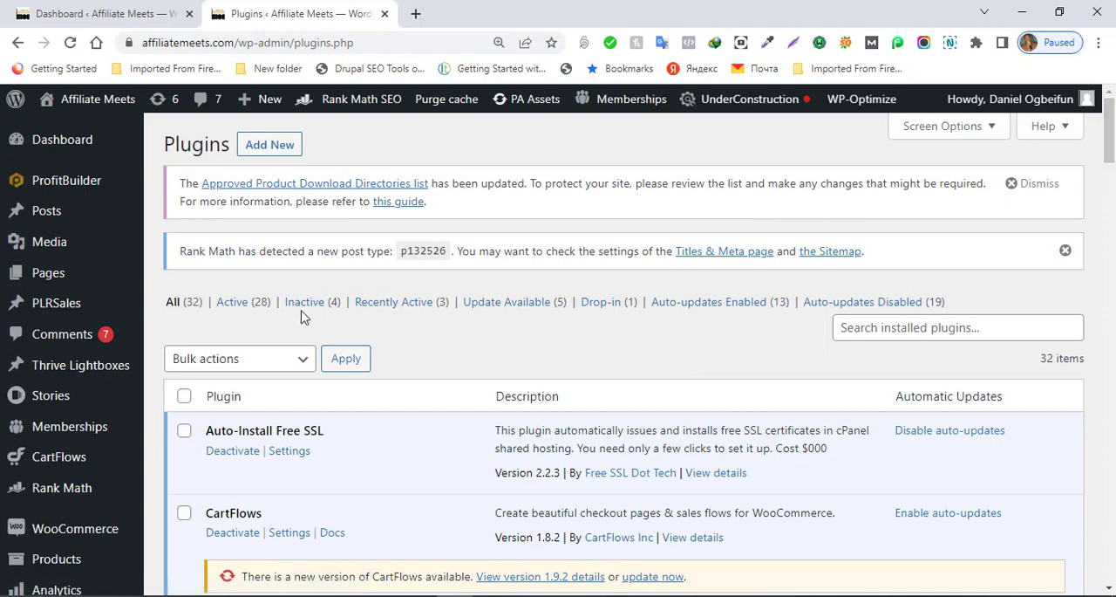
pyautogui.click(304, 313)
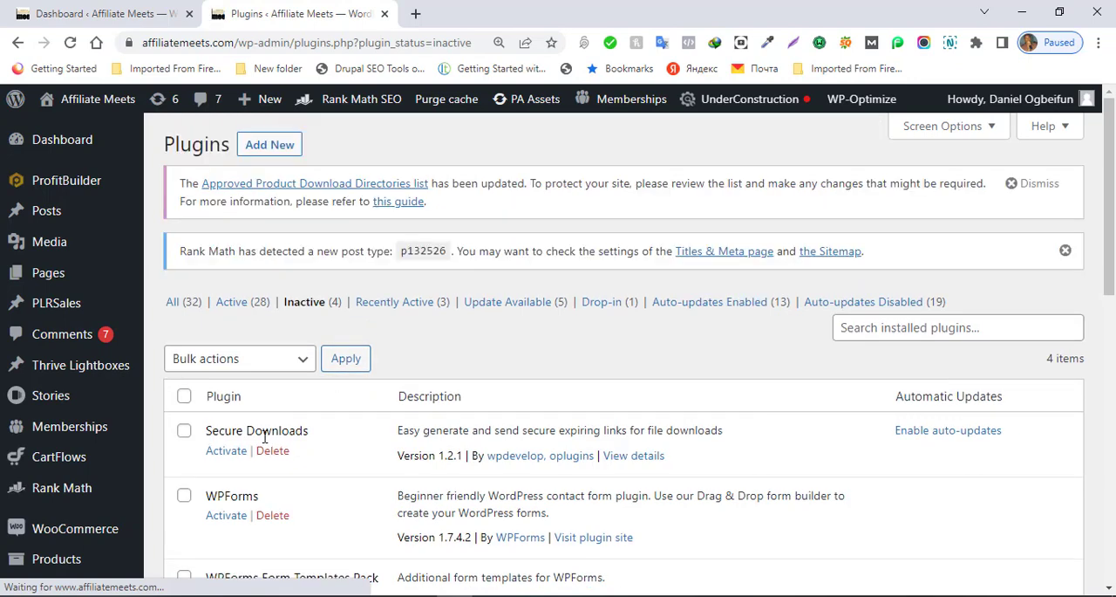
pyautogui.click(226, 451)
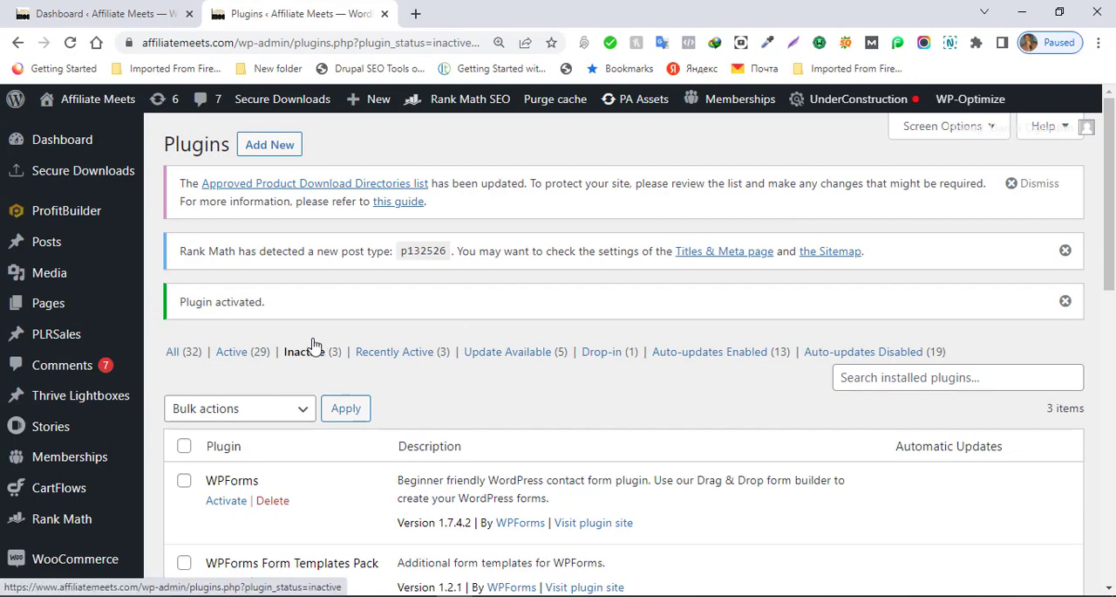
# Step: Look through the admin bar and sidebar entries for where the Secure Downloads plugin can be managed
pyautogui.scroll(-1, 221, 346)
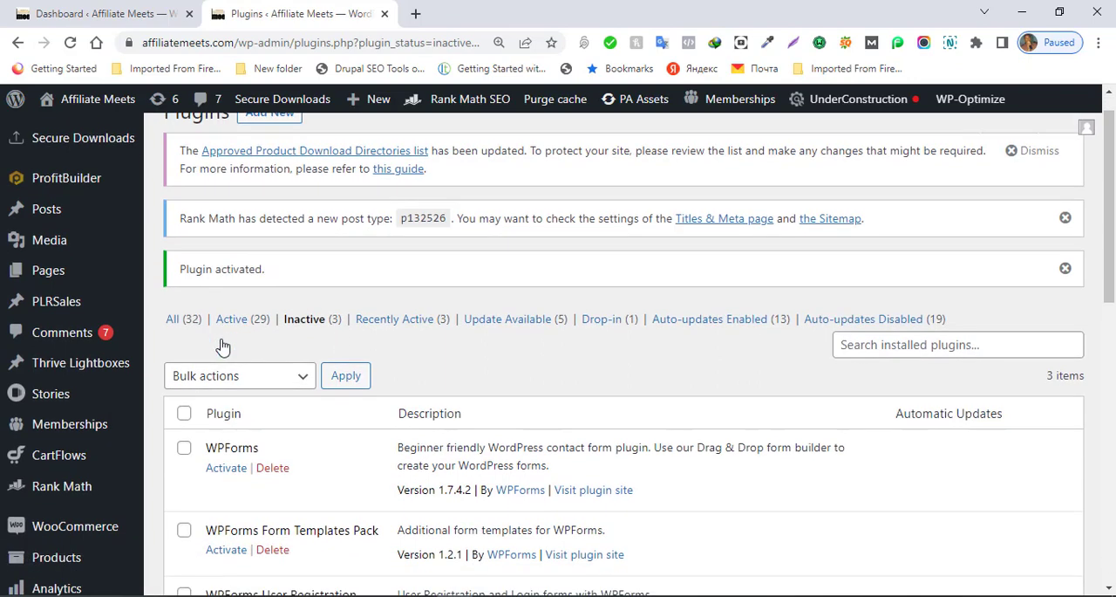
pyautogui.moveTo(277, 104)
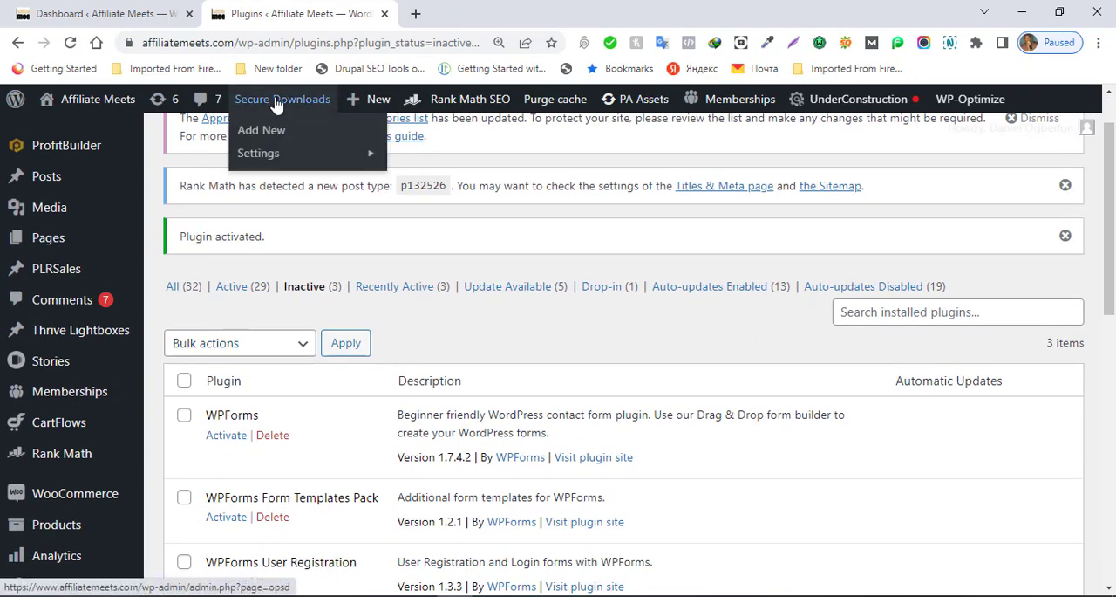
pyautogui.scroll(-2, 139, 285)
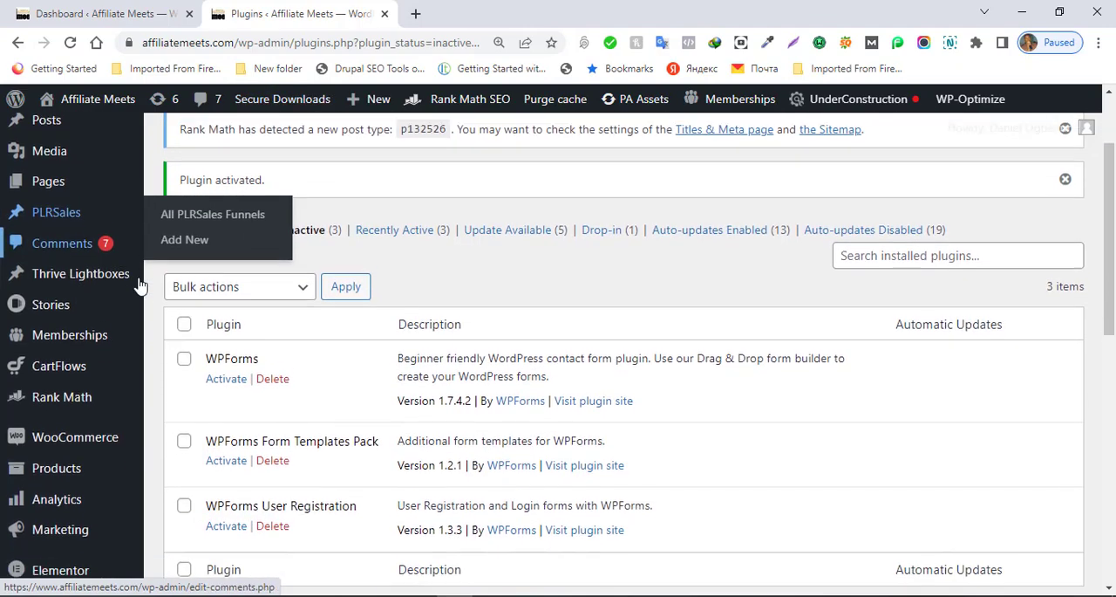
pyautogui.scroll(-3, 140, 286)
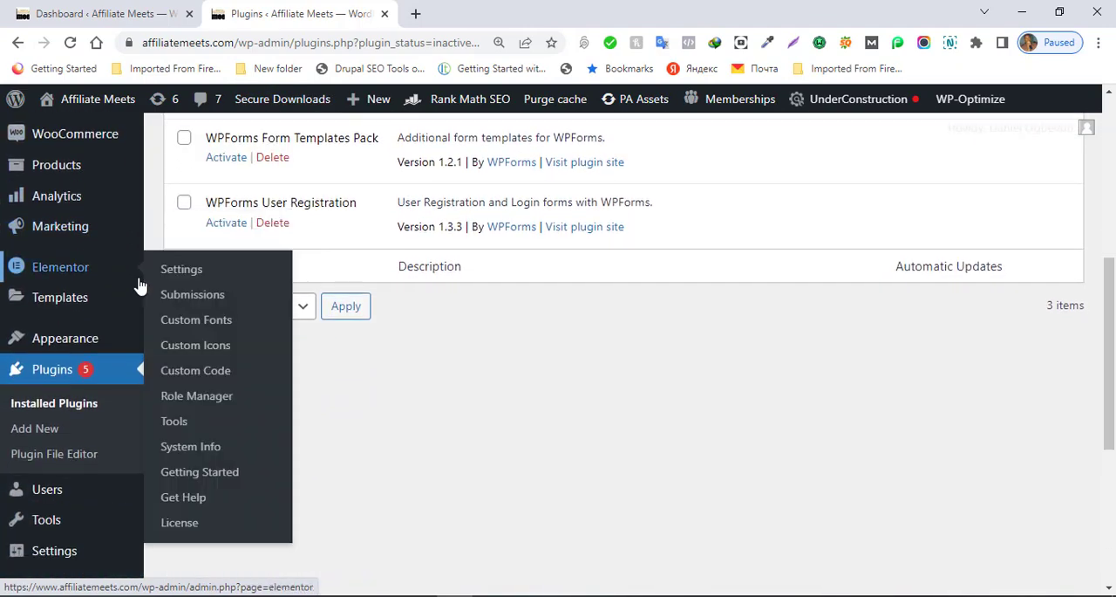
pyautogui.scroll(-5, 140, 285)
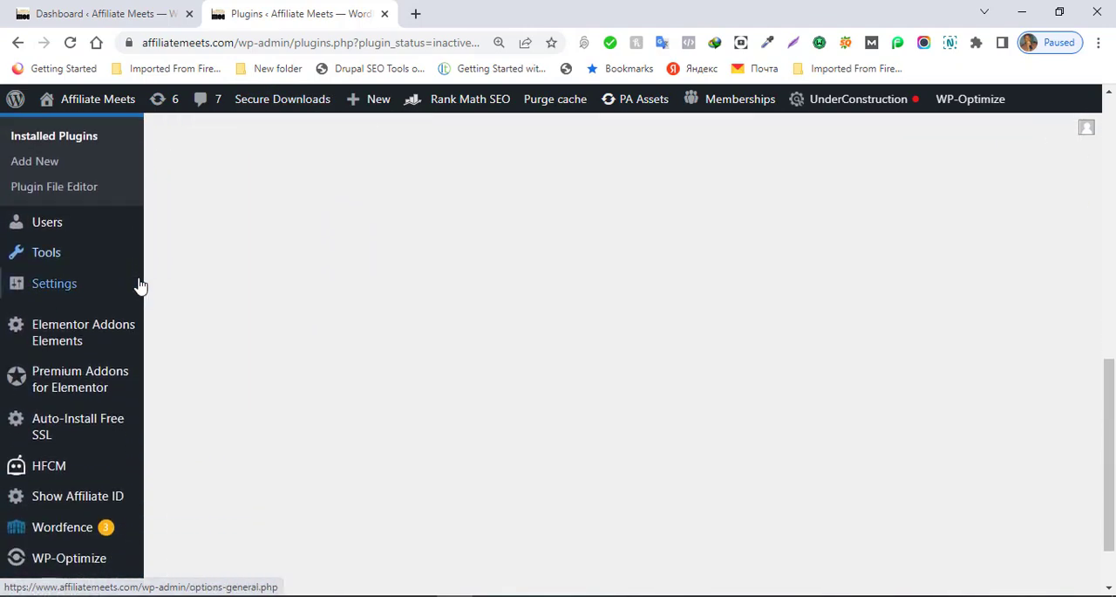
pyautogui.moveTo(139, 286)
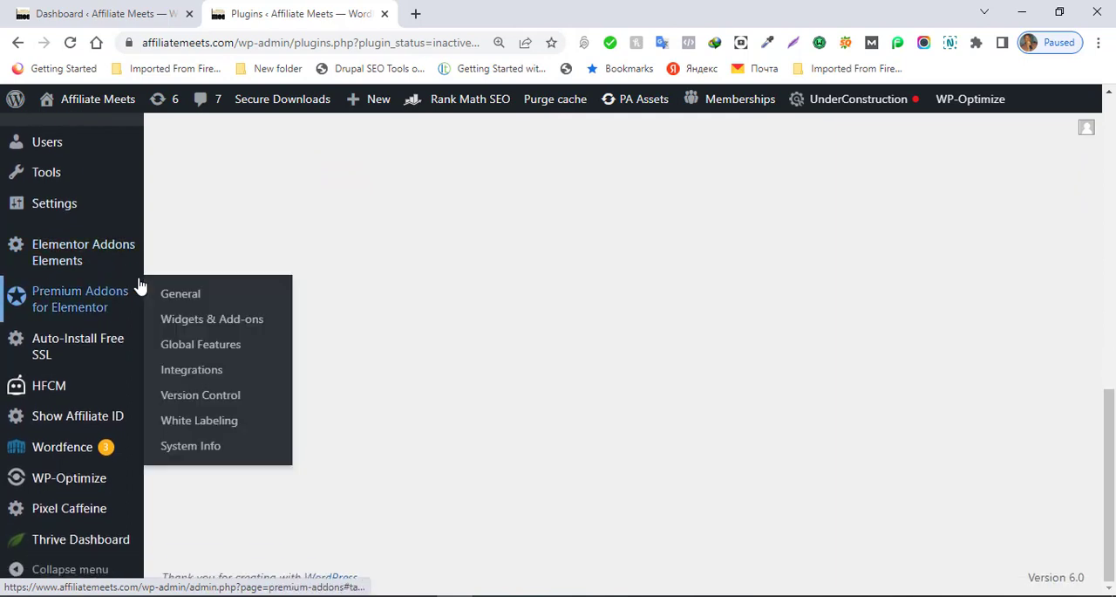
pyautogui.moveTo(33, 209)
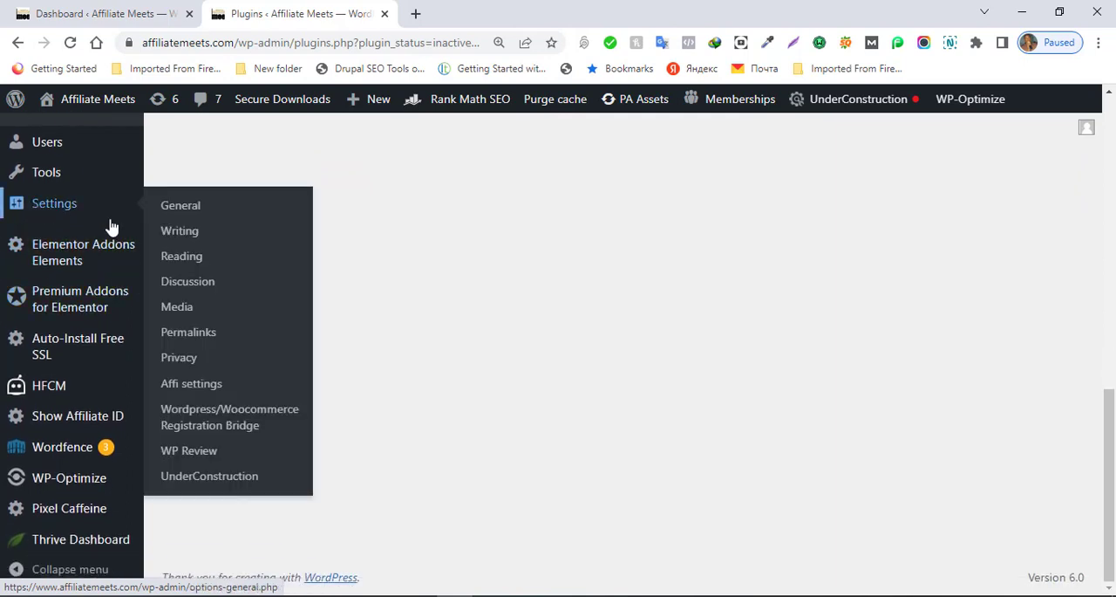
pyautogui.moveTo(61, 251)
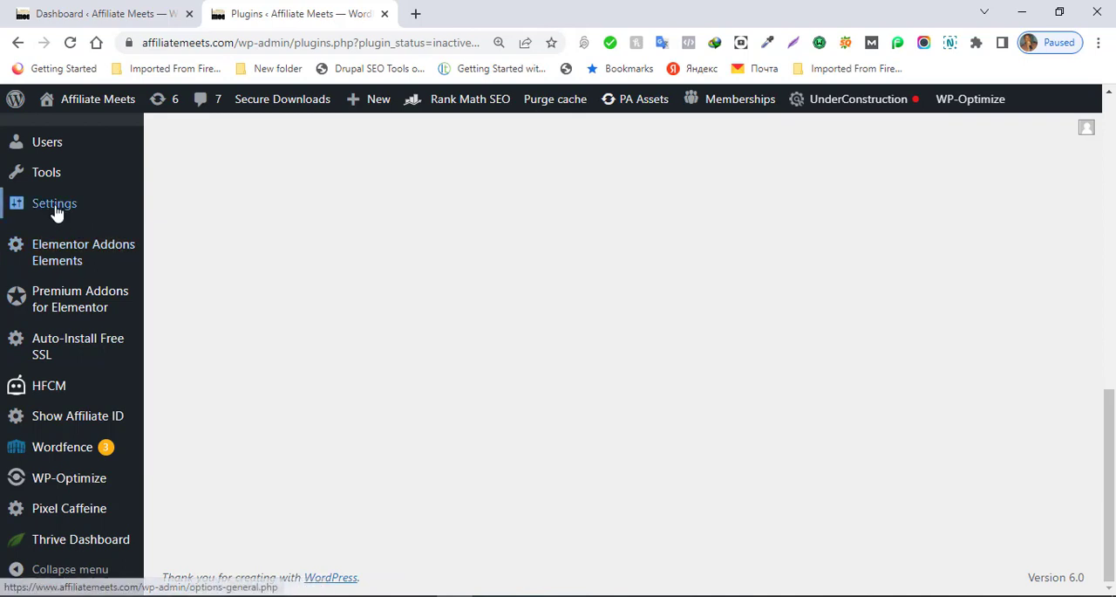
pyautogui.moveTo(40, 177)
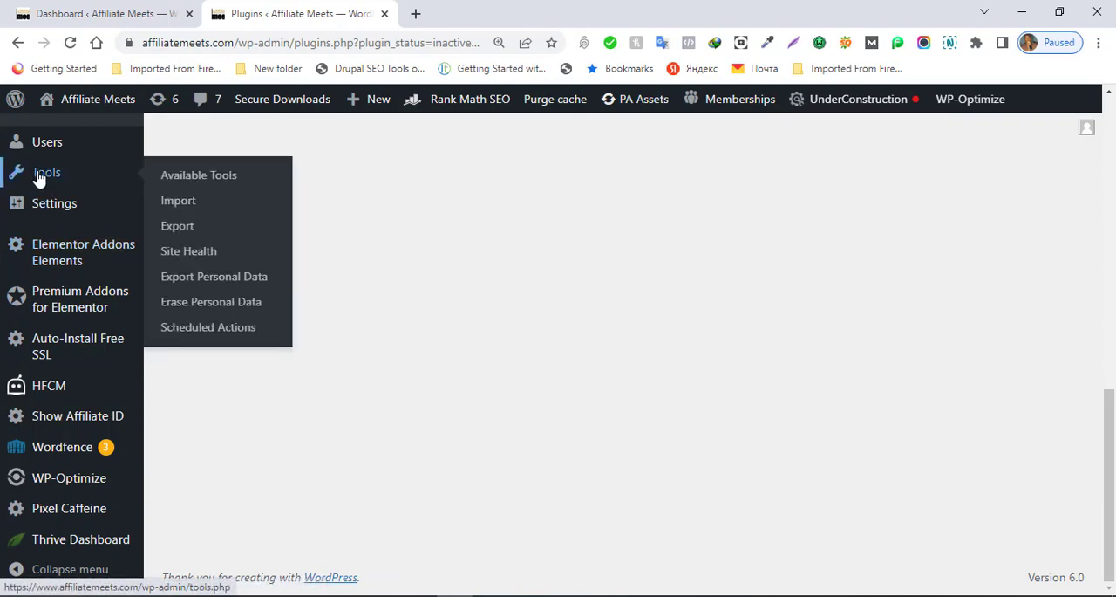
pyautogui.scroll(3, 39, 177)
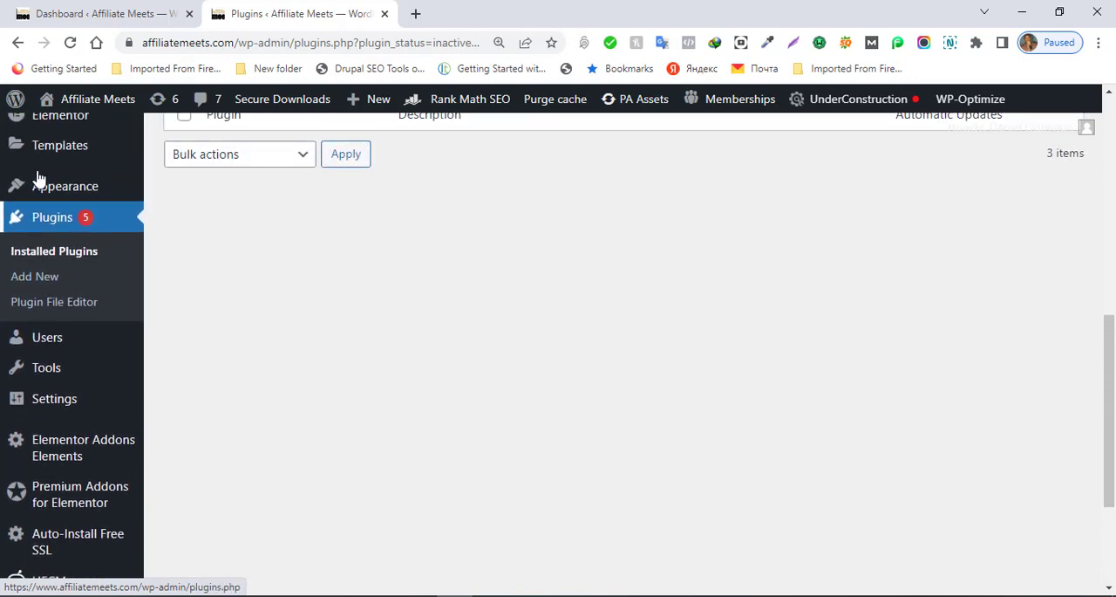
pyautogui.scroll(3, 39, 177)
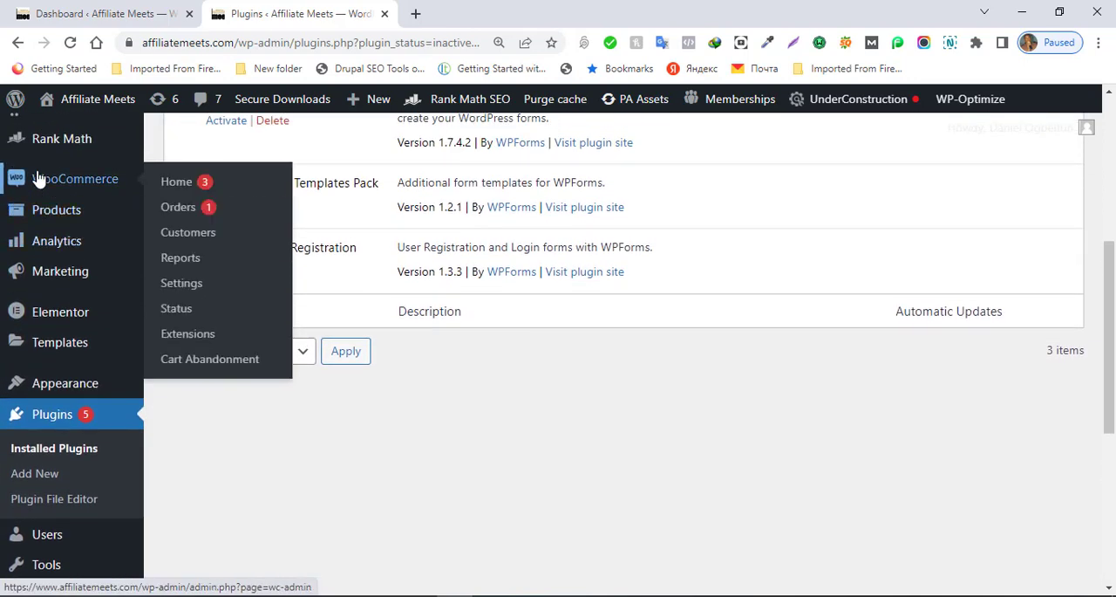
pyautogui.moveTo(41, 390)
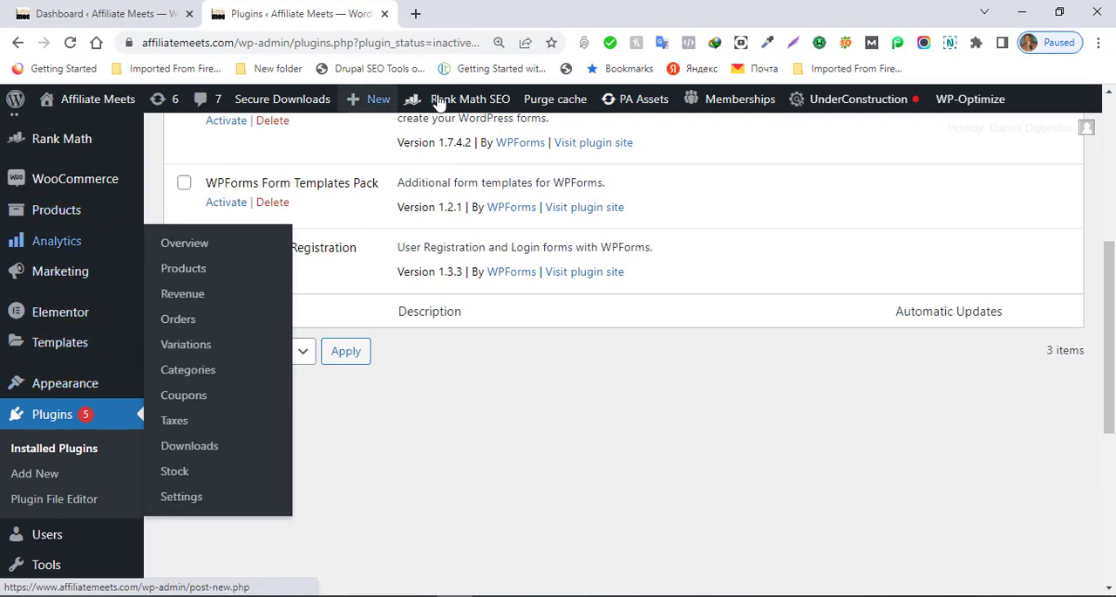
# Step: Open the Secure Downloads email settings in a new browser tab
pyautogui.moveTo(302, 154)
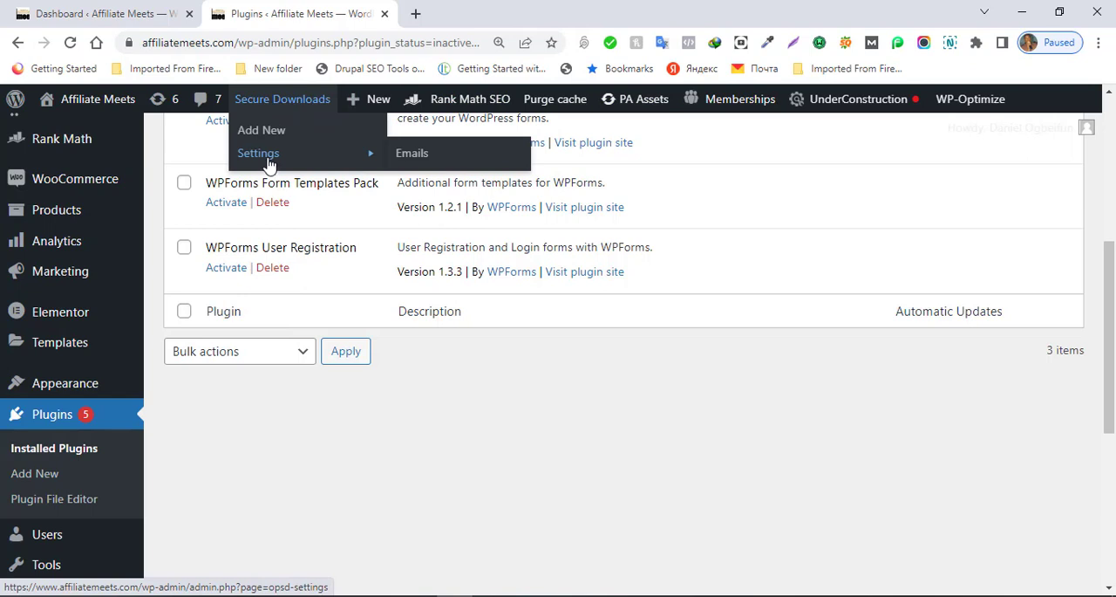
pyautogui.rightClick(405, 157)
pyautogui.click(421, 165)
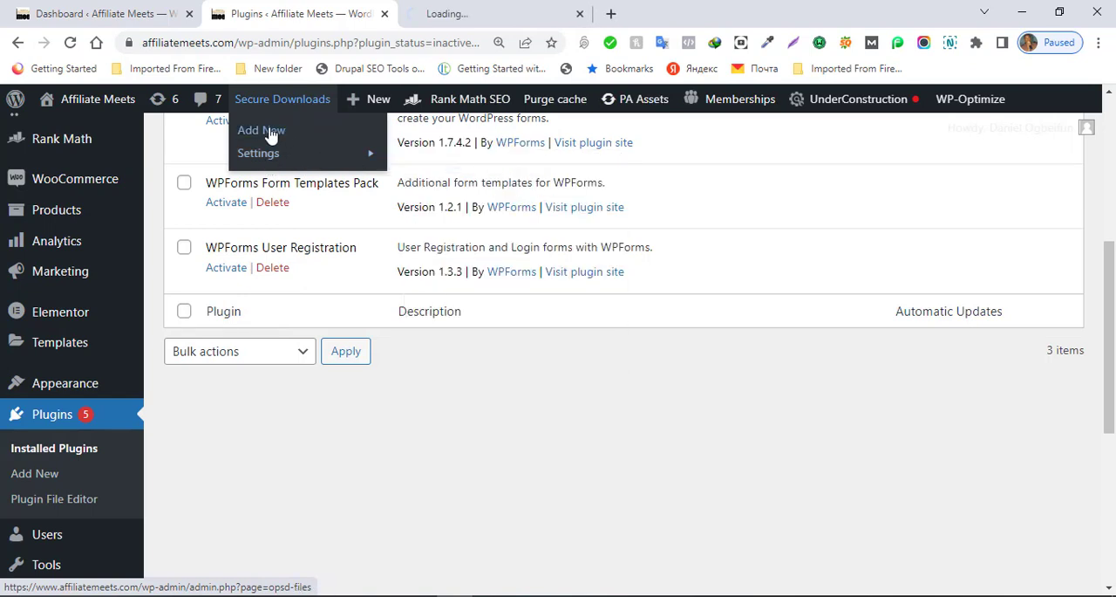
# Step: On the Secure Downloads file management page, insert plr-optin.png from the media library into the files list and save the changes
pyautogui.click(270, 132)
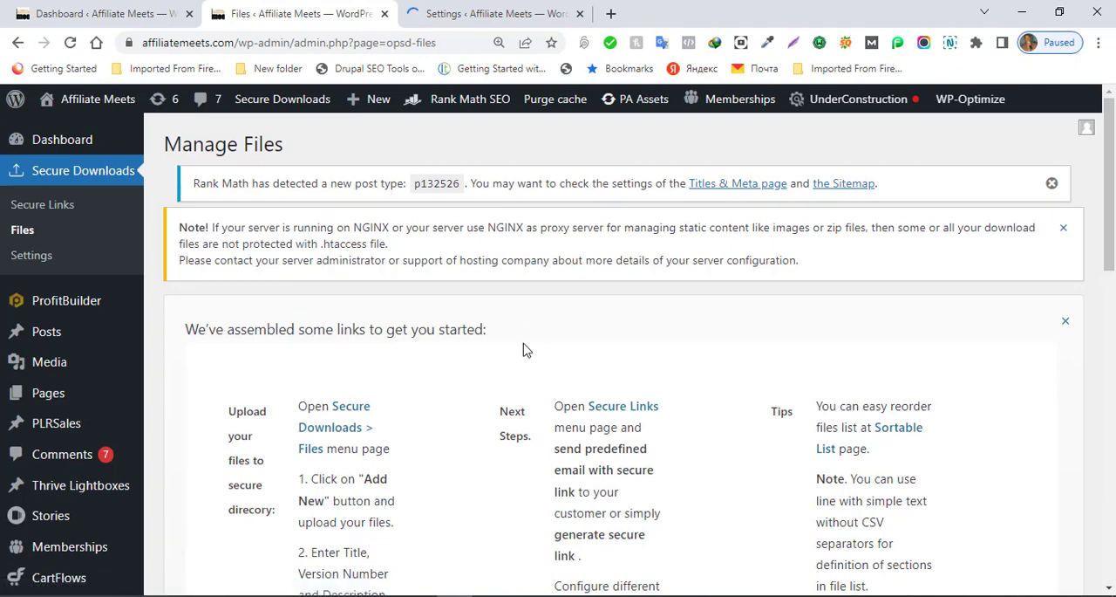
pyautogui.scroll(-5, 523, 349)
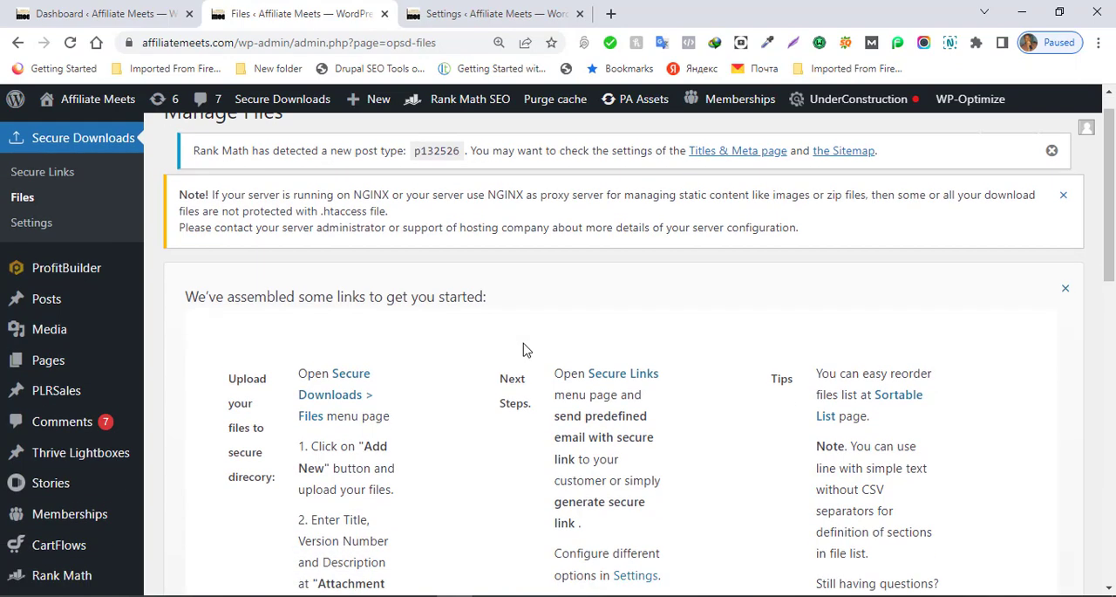
pyautogui.scroll(-3, 523, 349)
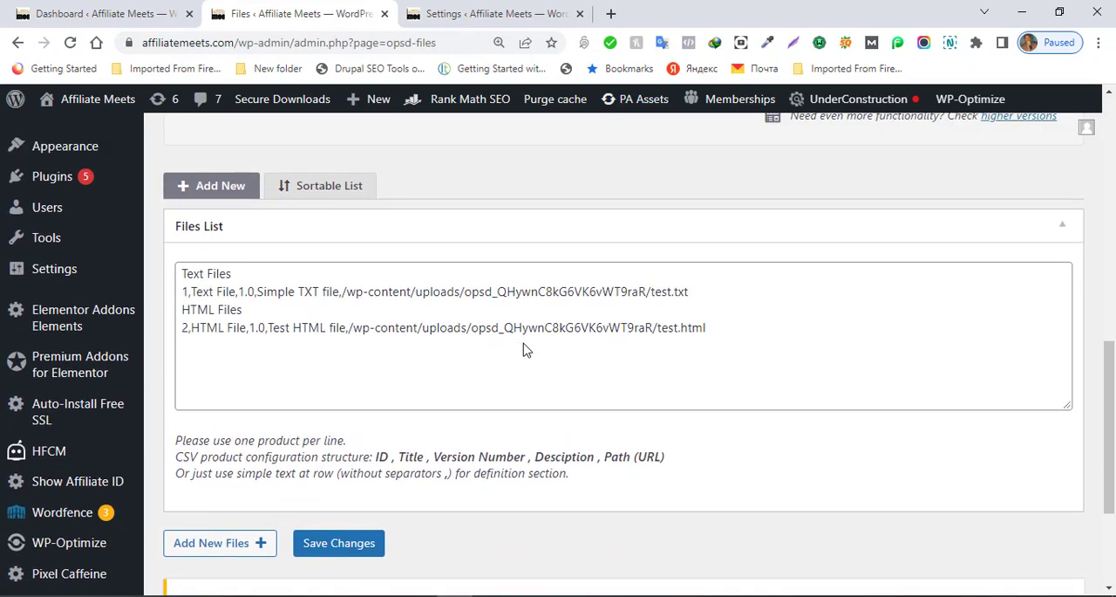
pyautogui.scroll(-2, 524, 349)
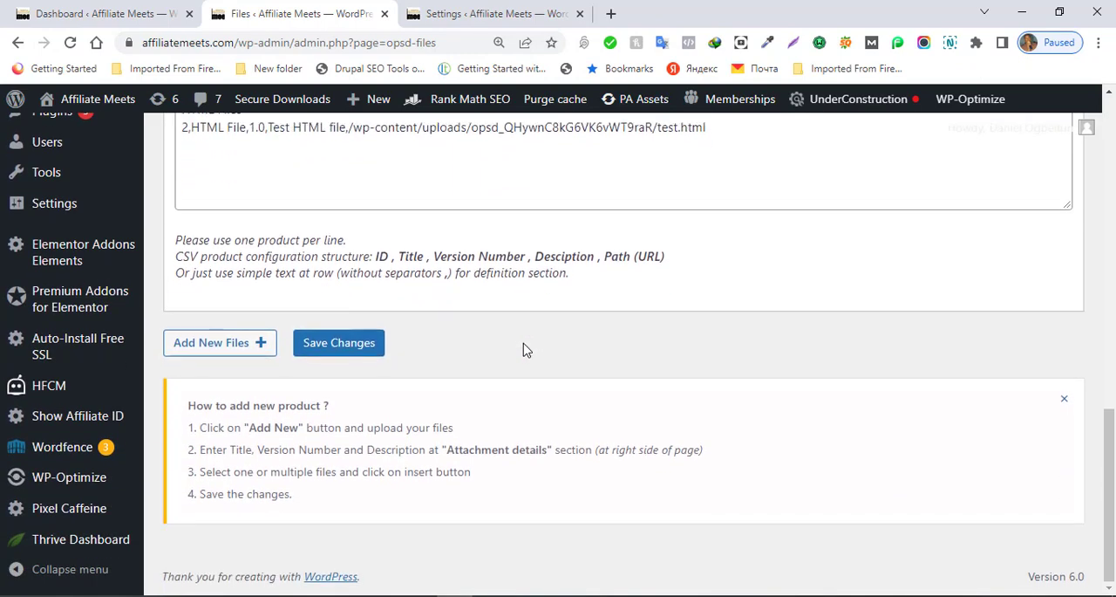
pyautogui.scroll(4, 526, 349)
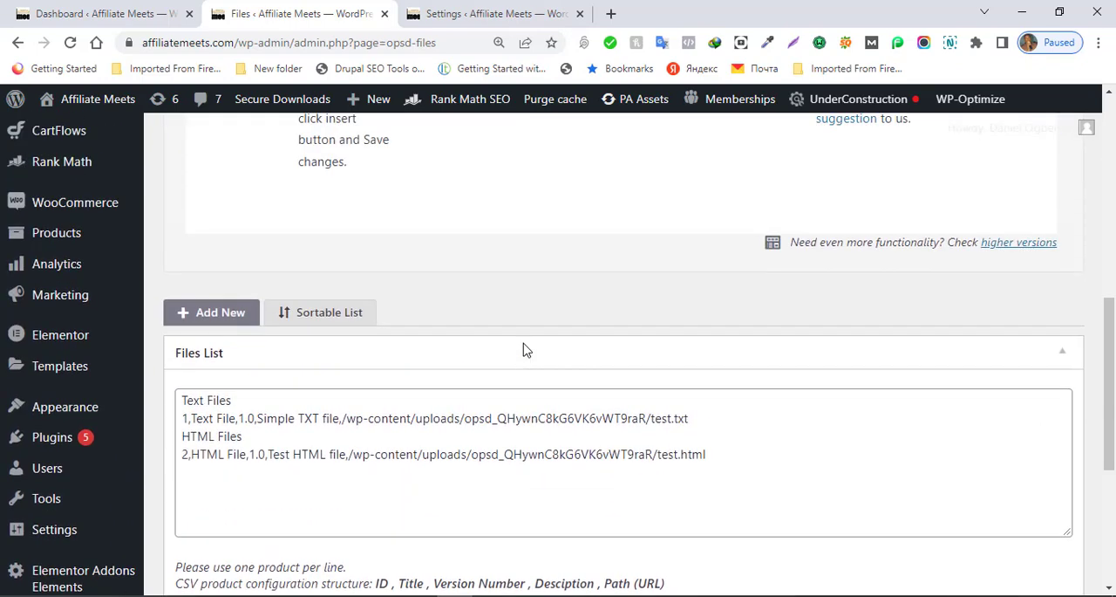
pyautogui.scroll(-4, 526, 349)
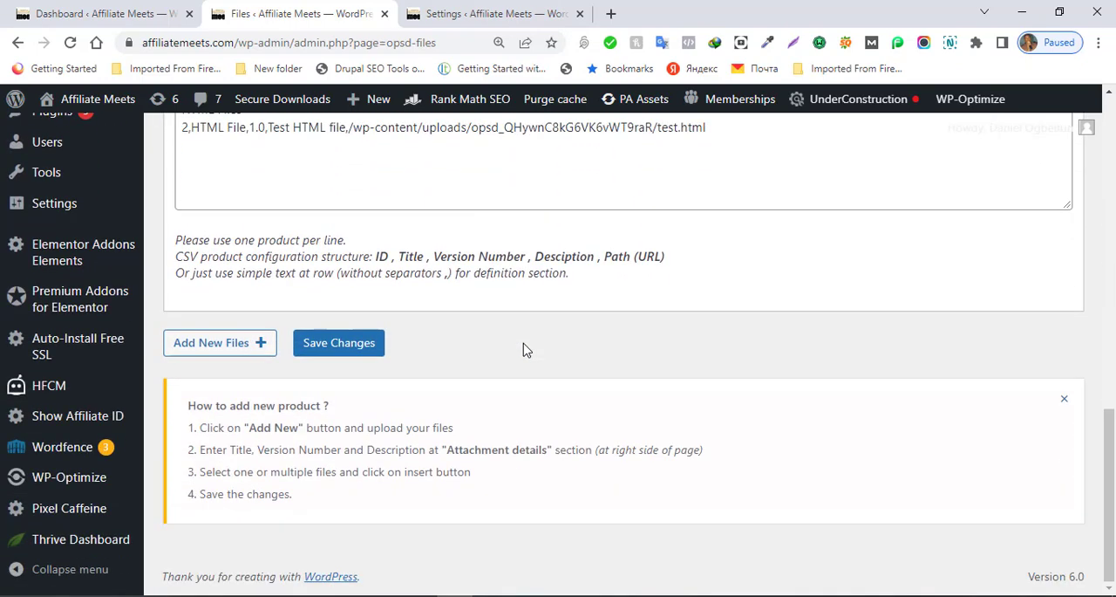
pyautogui.click(243, 352)
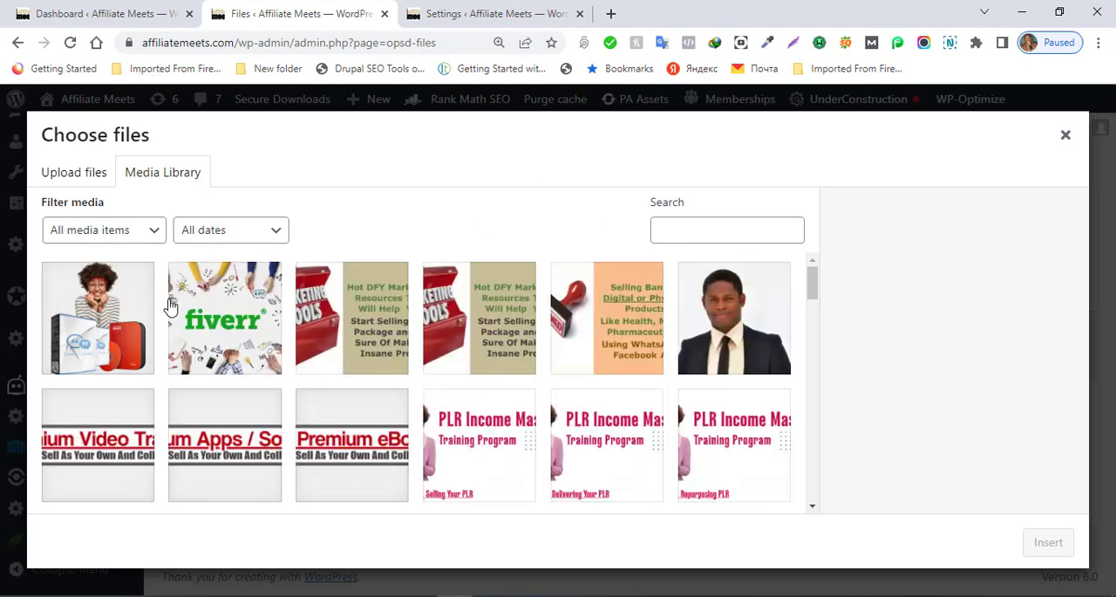
pyautogui.click(137, 310)
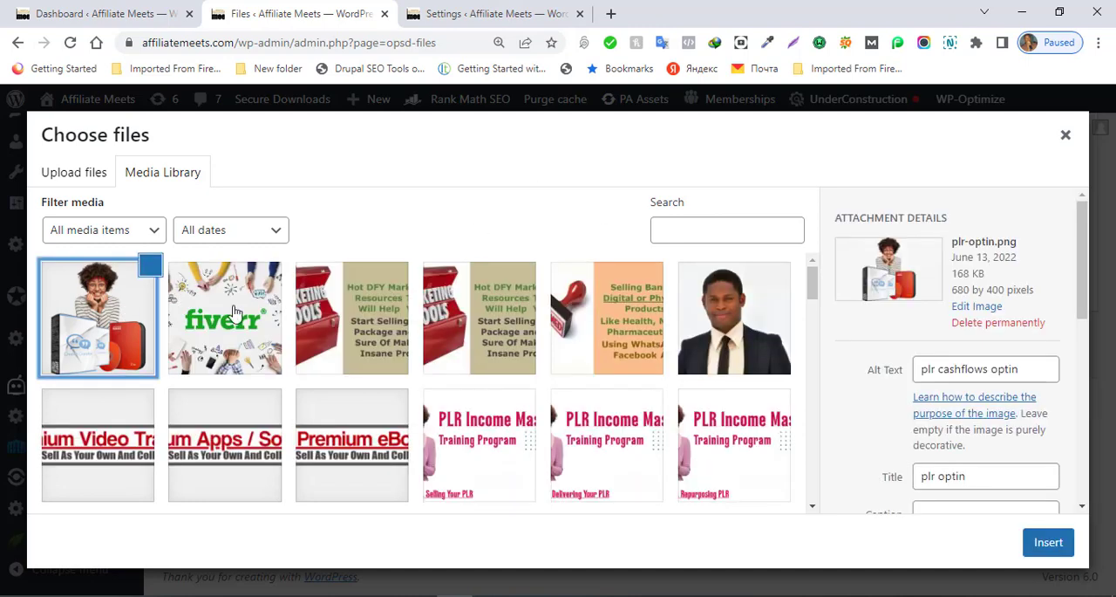
pyautogui.click(1058, 548)
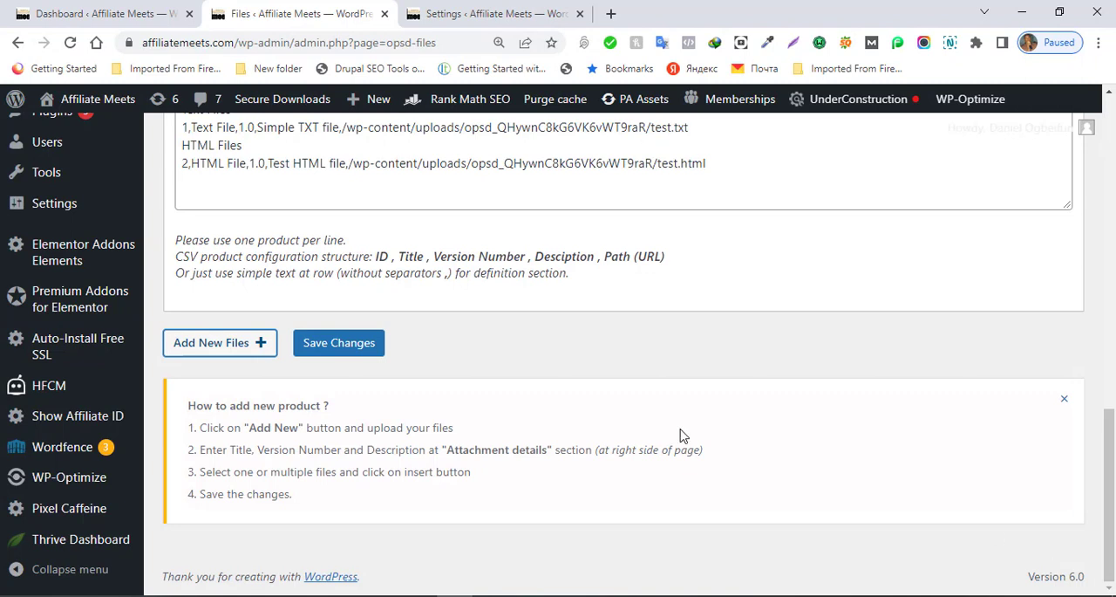
pyautogui.click(363, 353)
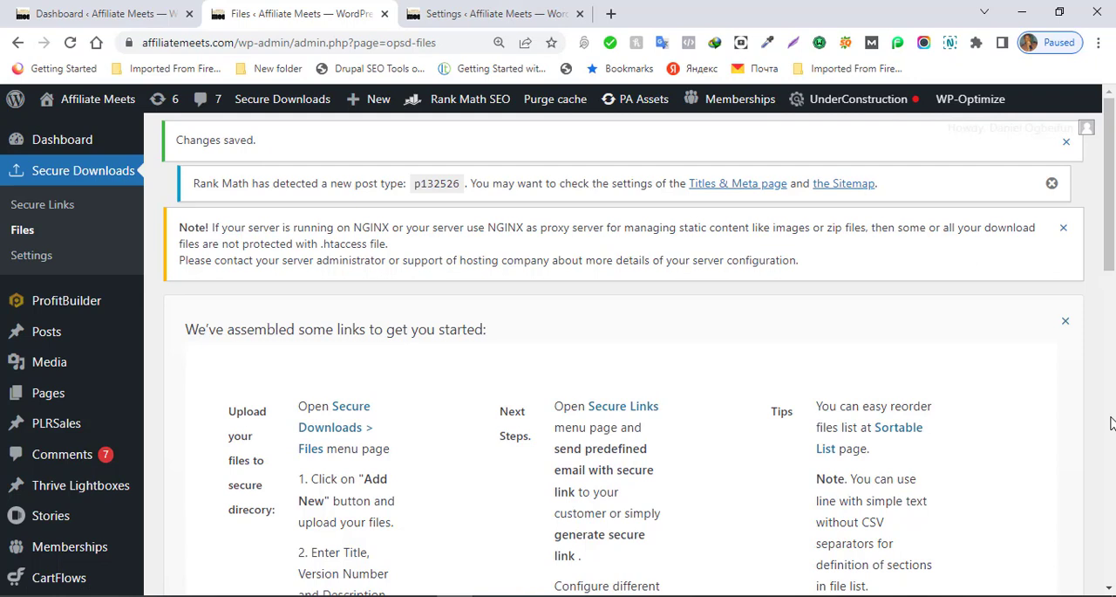
# Step: Open the Secure Links page and examine its options for generating a download link, including recipient, file, expiration and IP lock
pyautogui.click(44, 209)
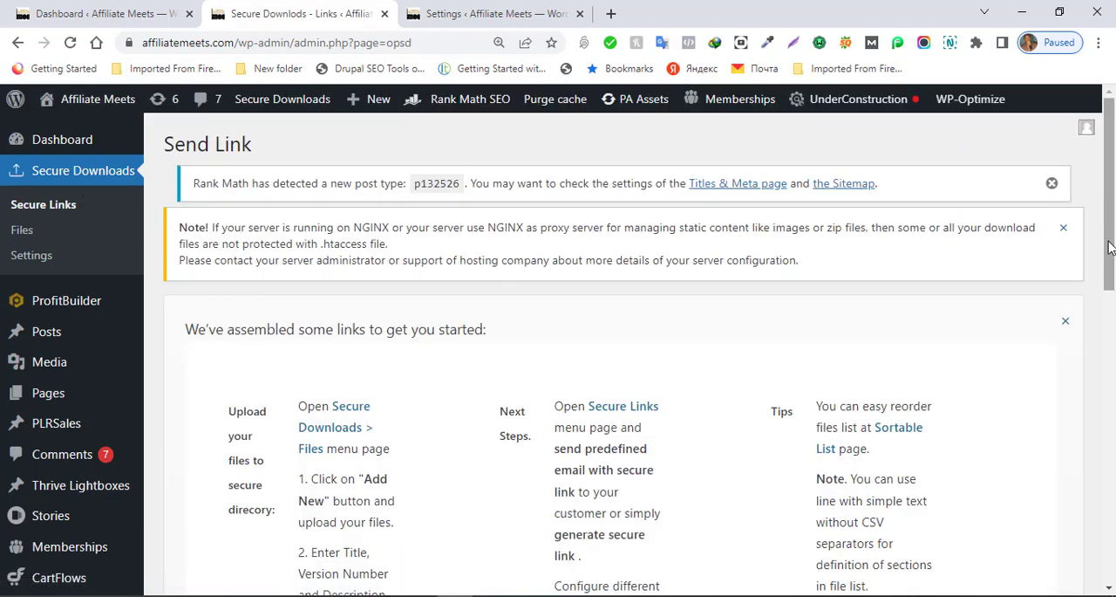
pyautogui.moveTo(1109, 249); pyautogui.dragTo(1113, 434)
pyautogui.moveTo(1113, 469); pyautogui.dragTo(1112, 558)
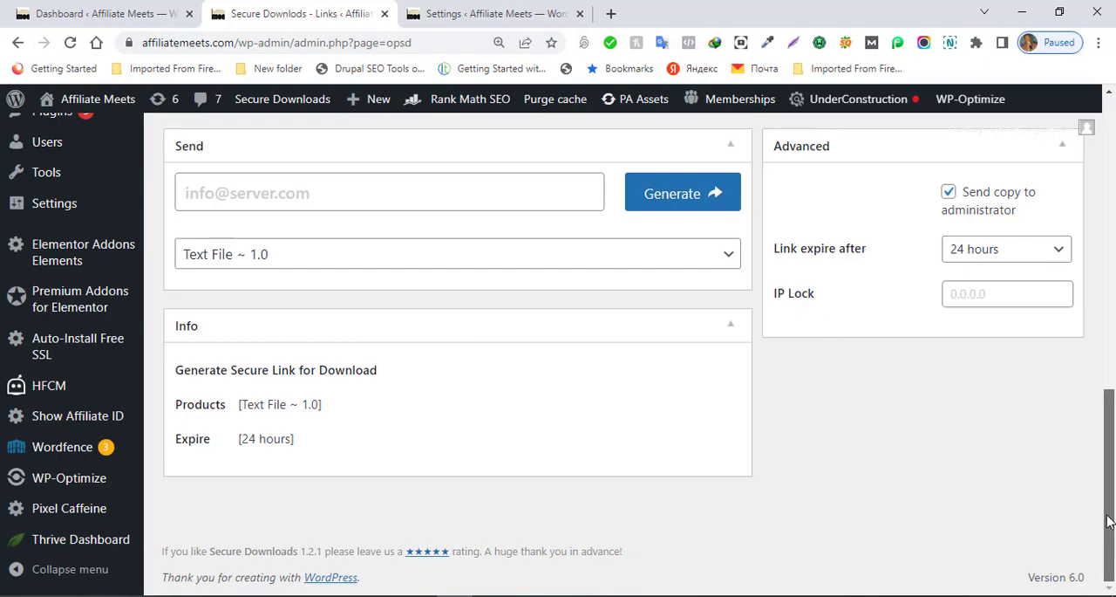
pyautogui.moveTo(1113, 558); pyautogui.dragTo(1113, 260)
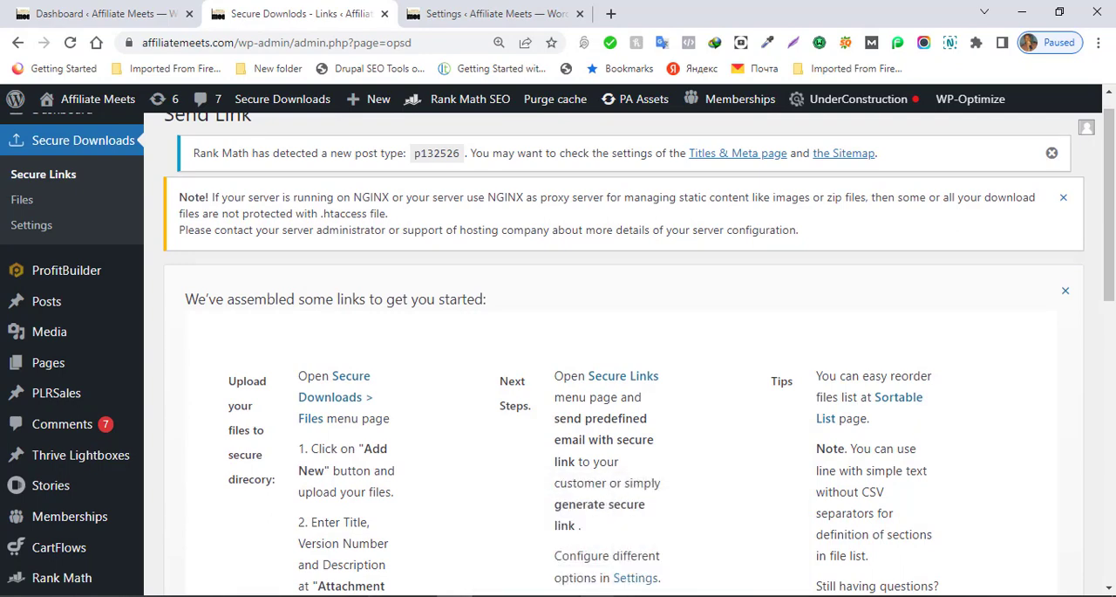
pyautogui.moveTo(527, 596)
pyautogui.click(528, 562)
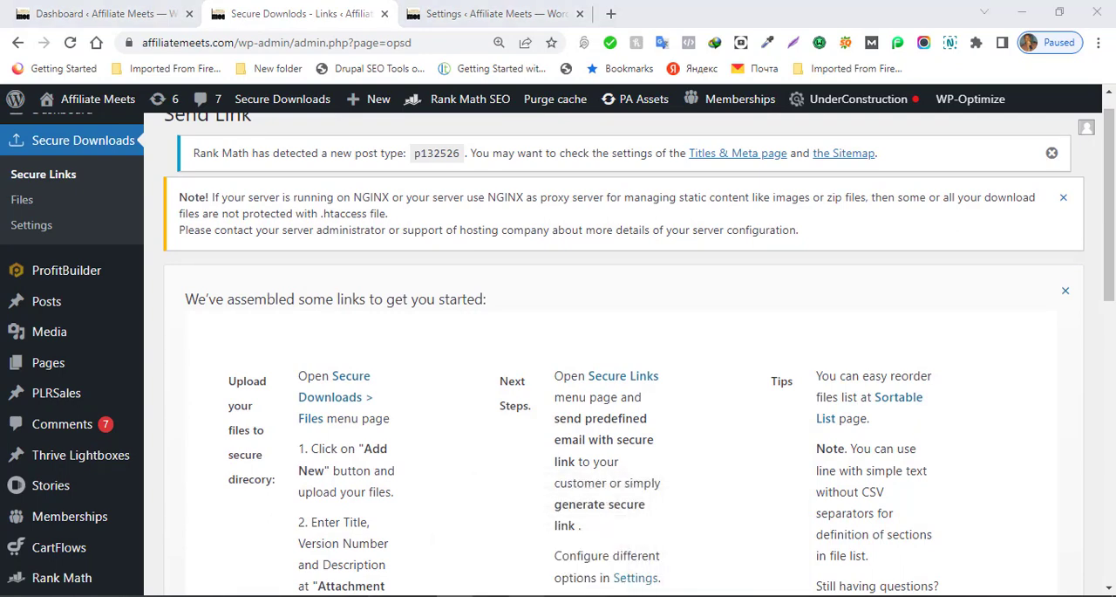
pyautogui.click(481, 161)
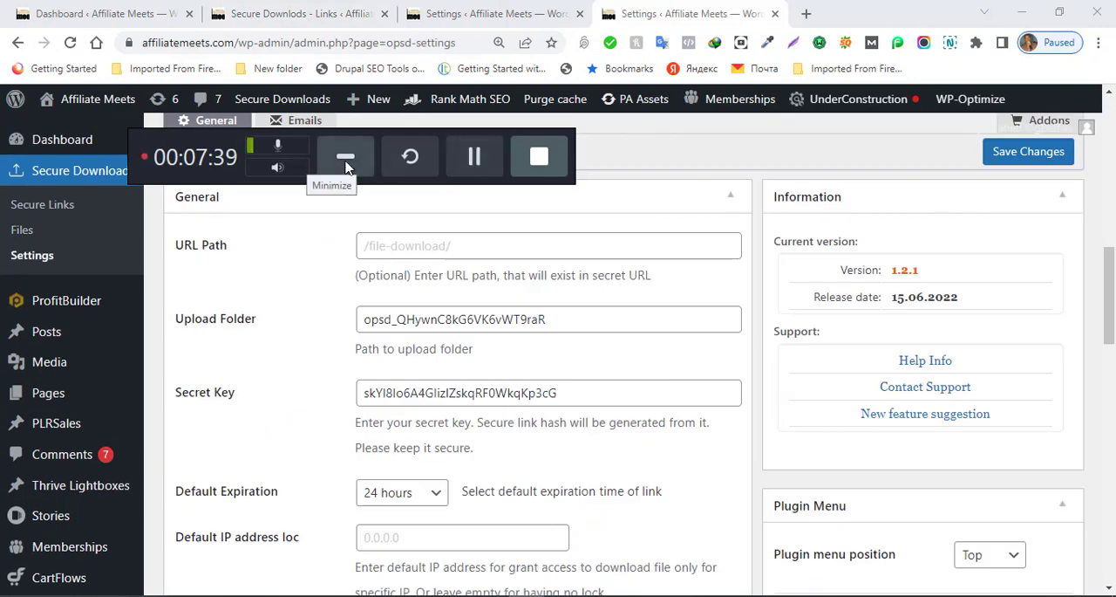
pyautogui.click(346, 157)
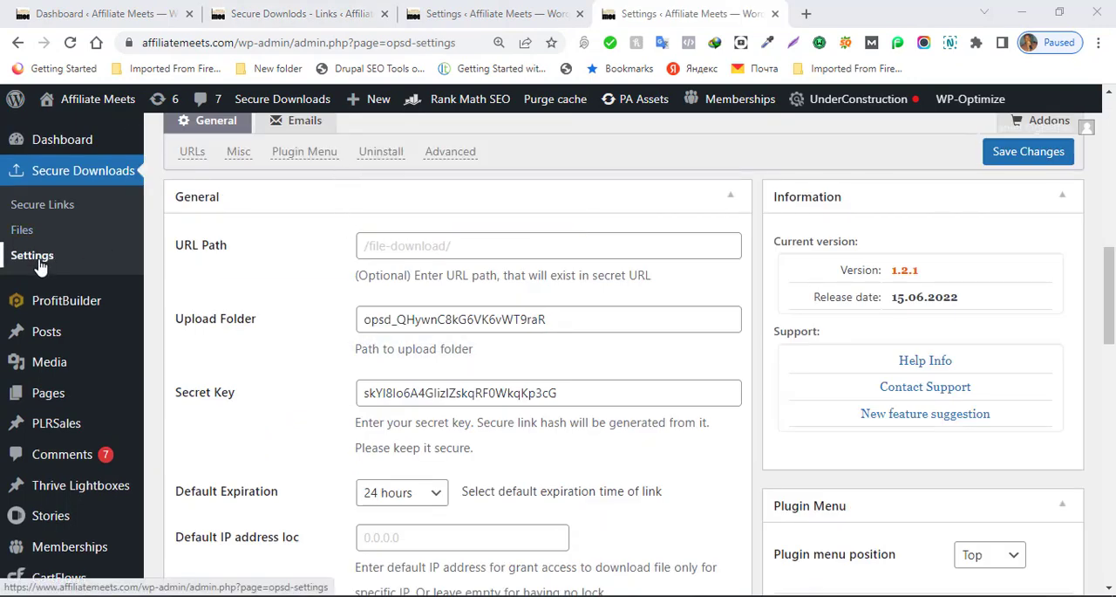
pyautogui.moveTo(292, 100)
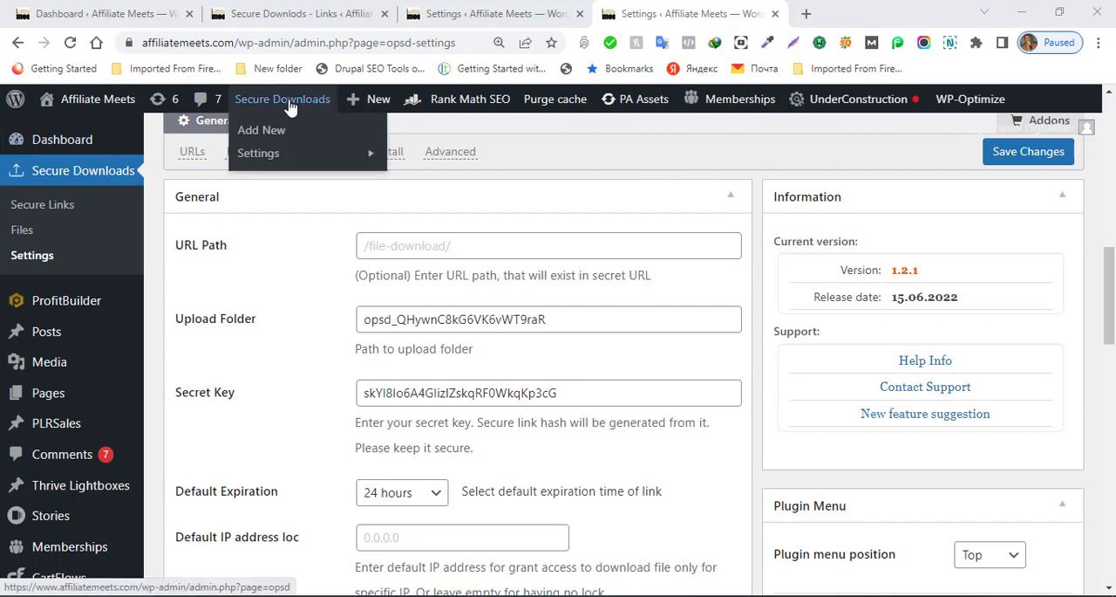
# Step: Open the Secure Downloads general settings and examine the default link expiration choices and the IP address lock option
pyautogui.click(269, 154)
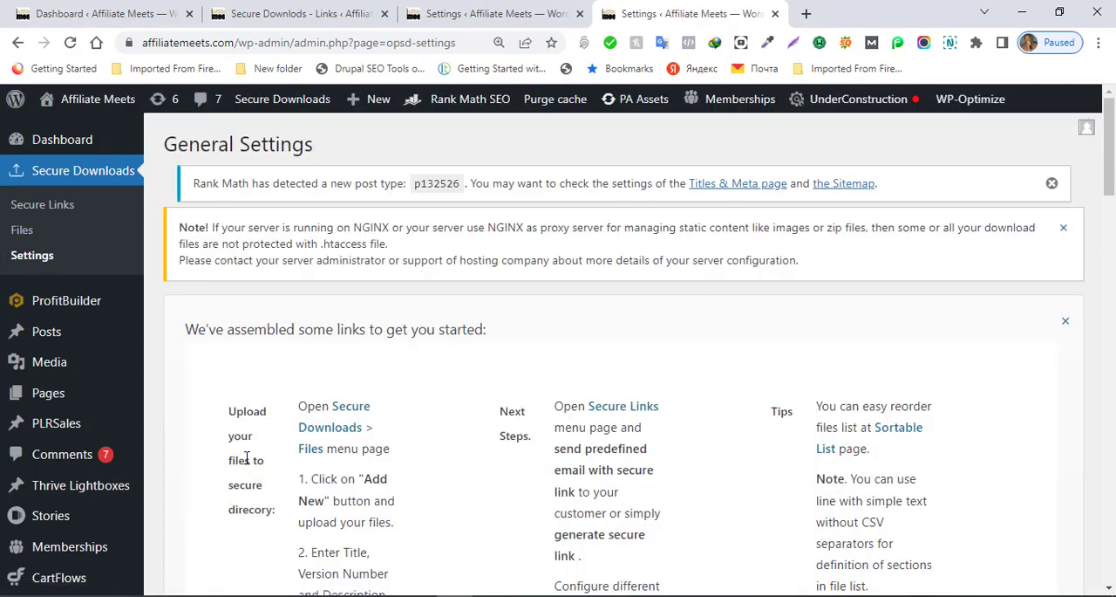
pyautogui.moveTo(1110, 163); pyautogui.dragTo(1112, 320)
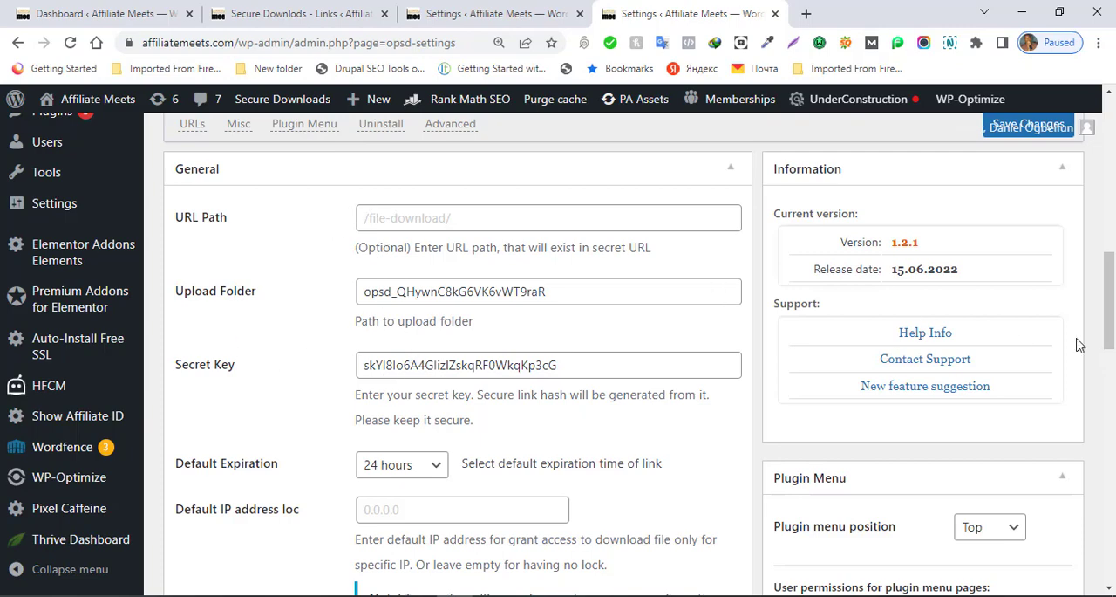
pyautogui.scroll(-3, 1111, 339)
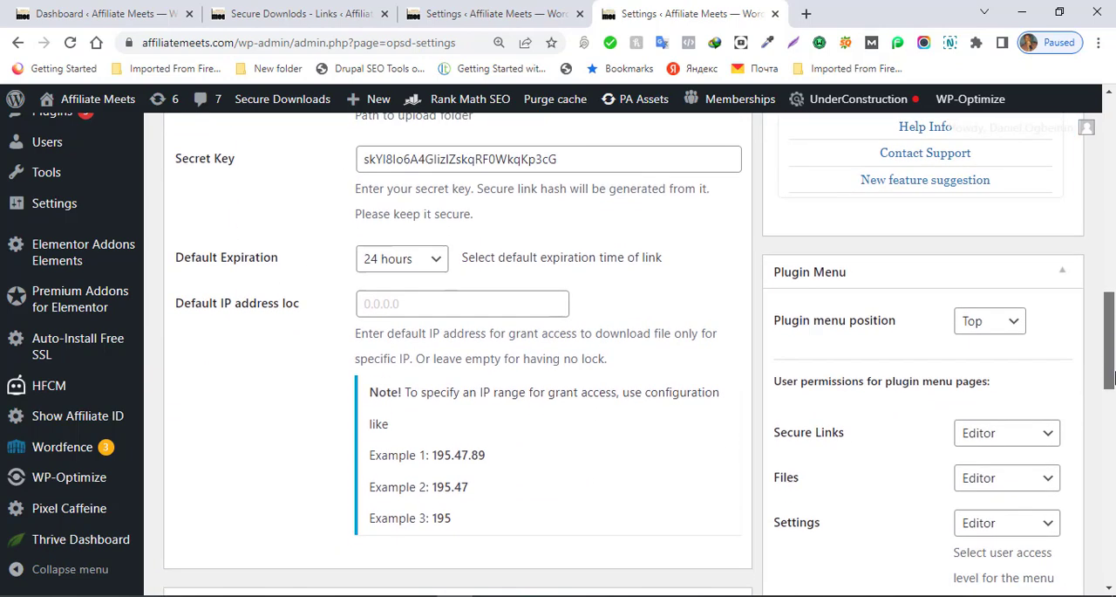
pyautogui.click(436, 240)
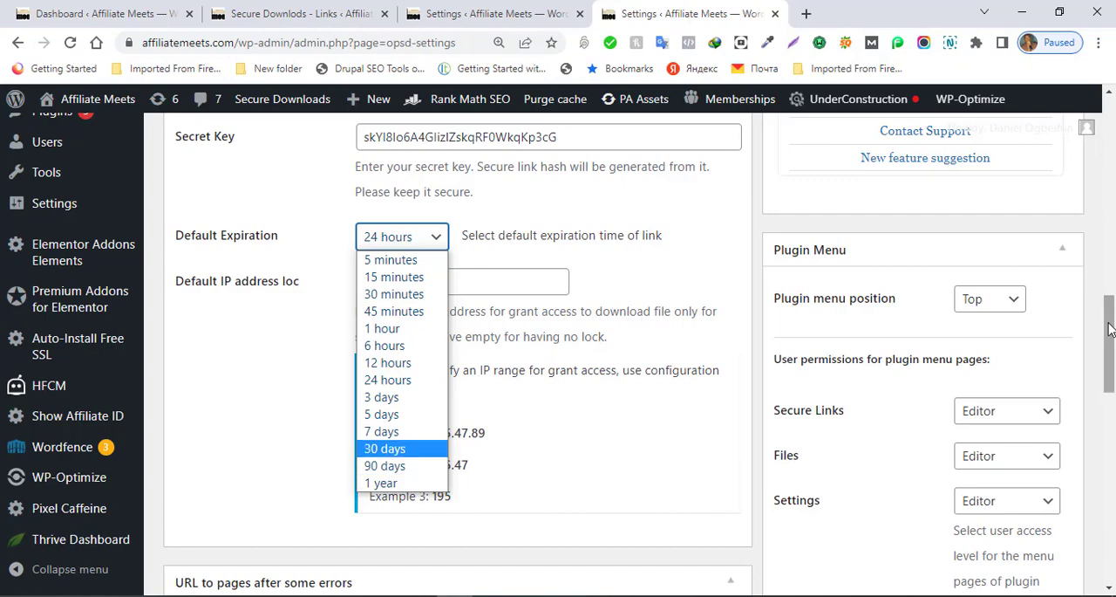
pyautogui.moveTo(1109, 327); pyautogui.dragTo(1099, 283)
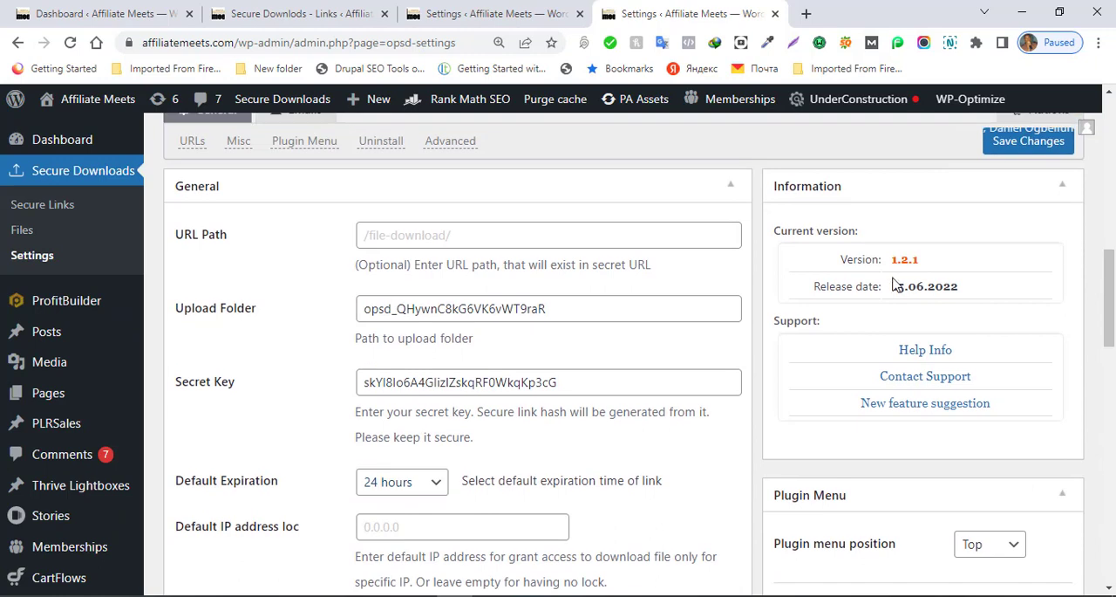
# Step: Return to the Secure Links page and review the recipient field and the available link expiration periods
pyautogui.click(27, 221)
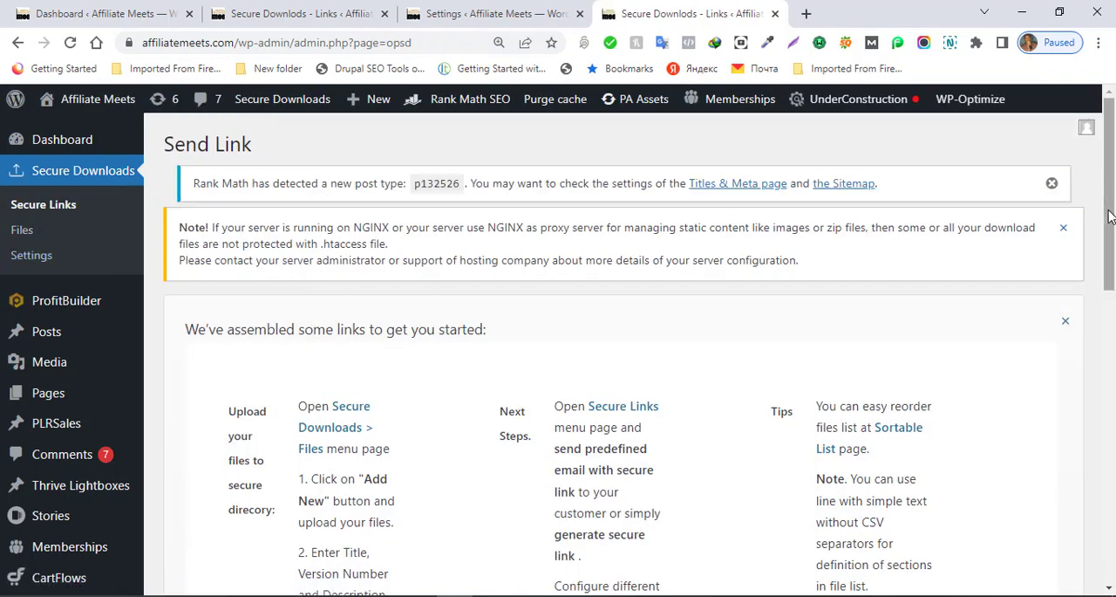
pyautogui.moveTo(1105, 206); pyautogui.dragTo(1113, 469)
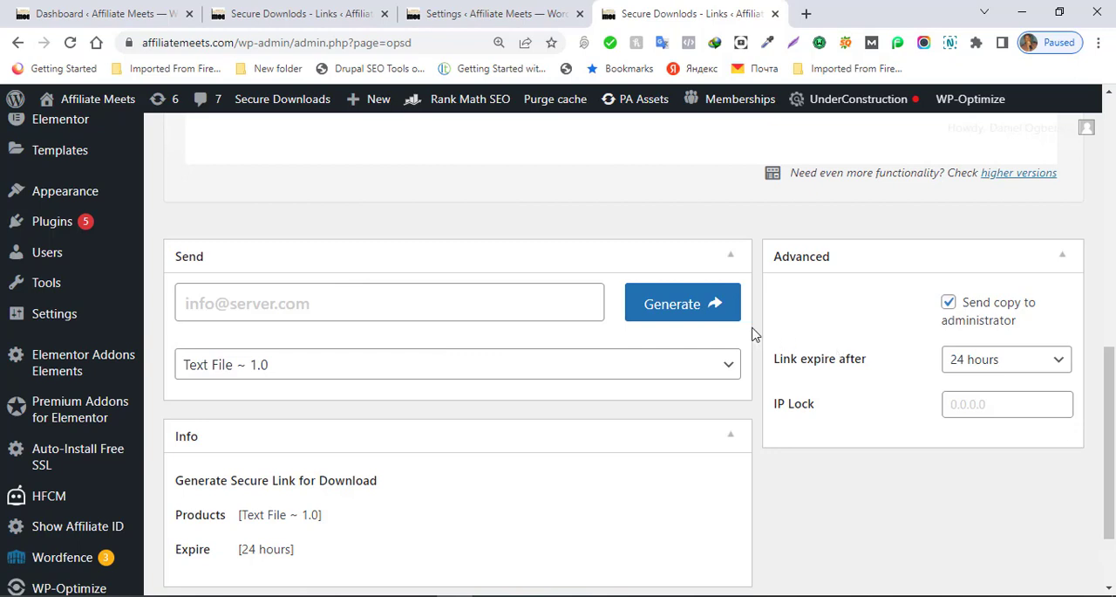
pyautogui.click(567, 300)
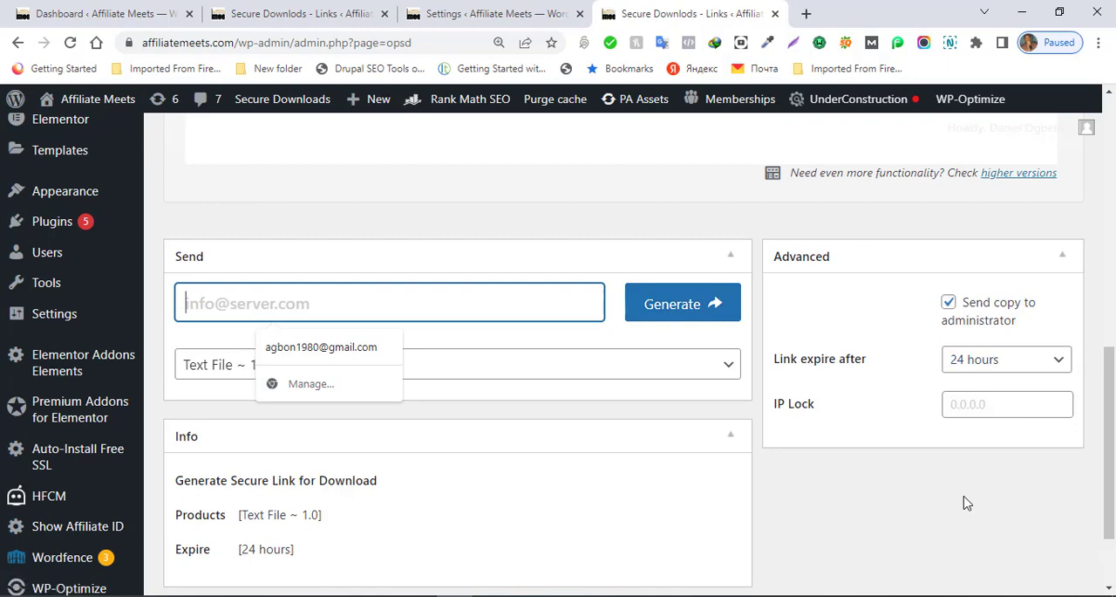
pyautogui.click(978, 478)
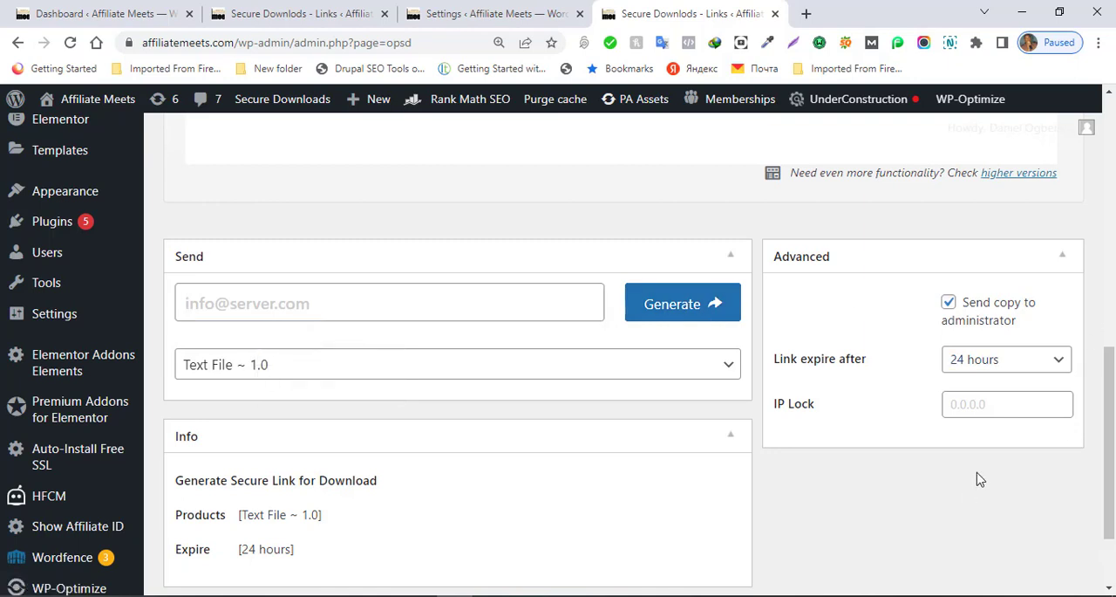
pyautogui.click(990, 360)
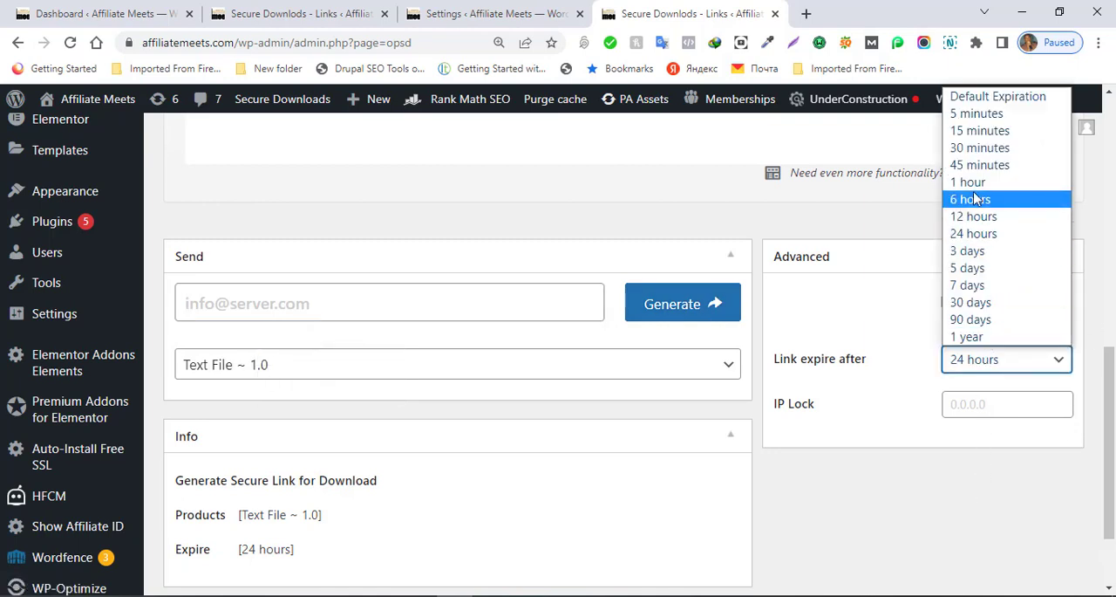
pyautogui.click(765, 524)
pyautogui.moveTo(1110, 428); pyautogui.dragTo(1089, 231)
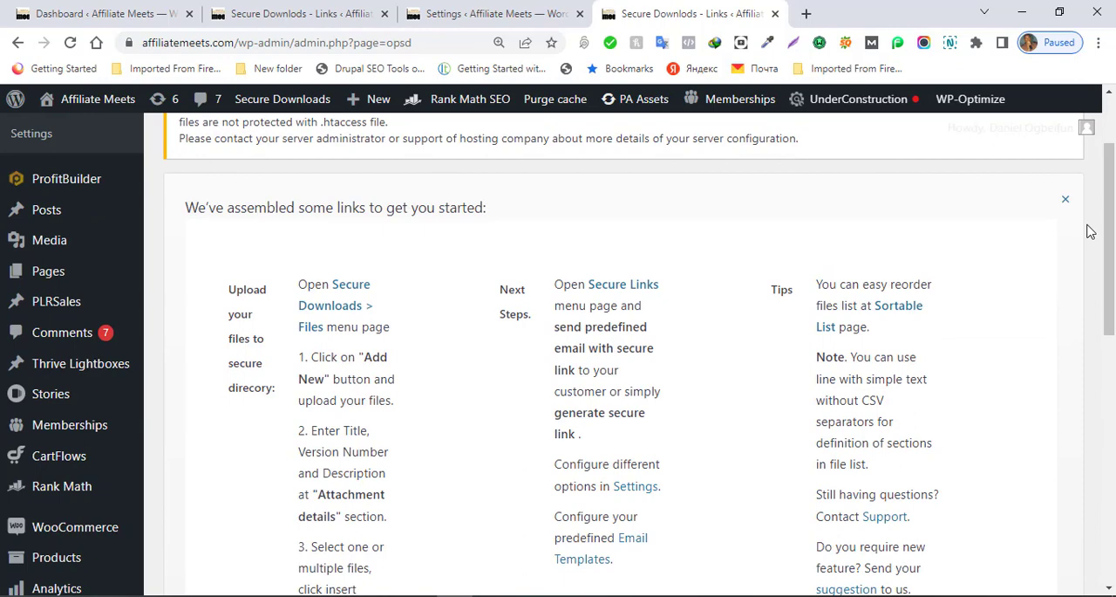
pyautogui.click(1111, 115)
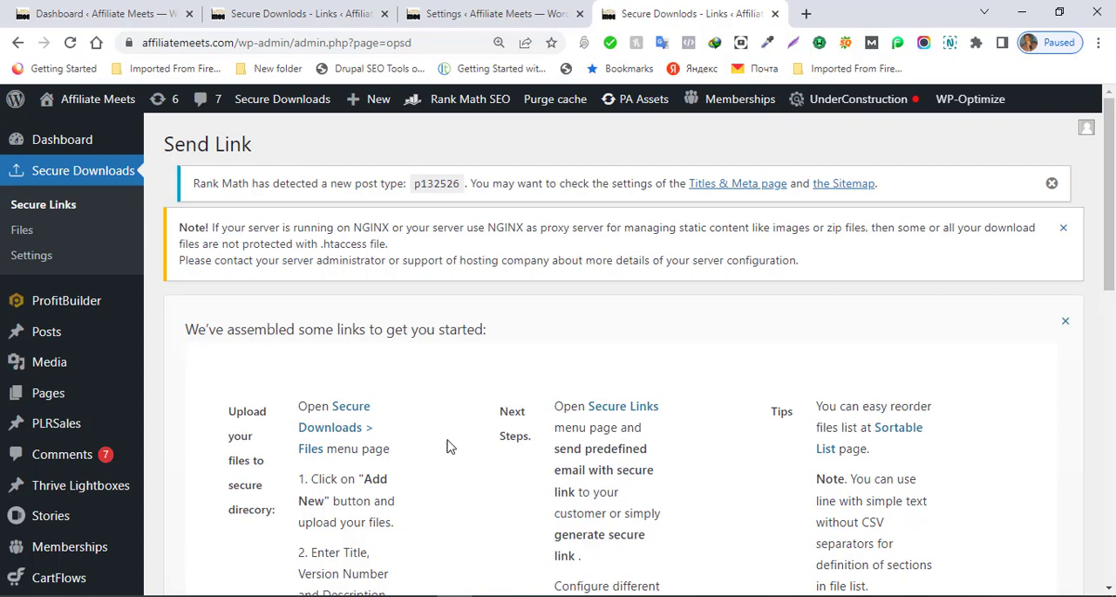
# Step: Switch to the PowerPoint presentation and show slide 61, "Part Four: Marketing & Selling Your PLR"
pyautogui.click(210, 595)
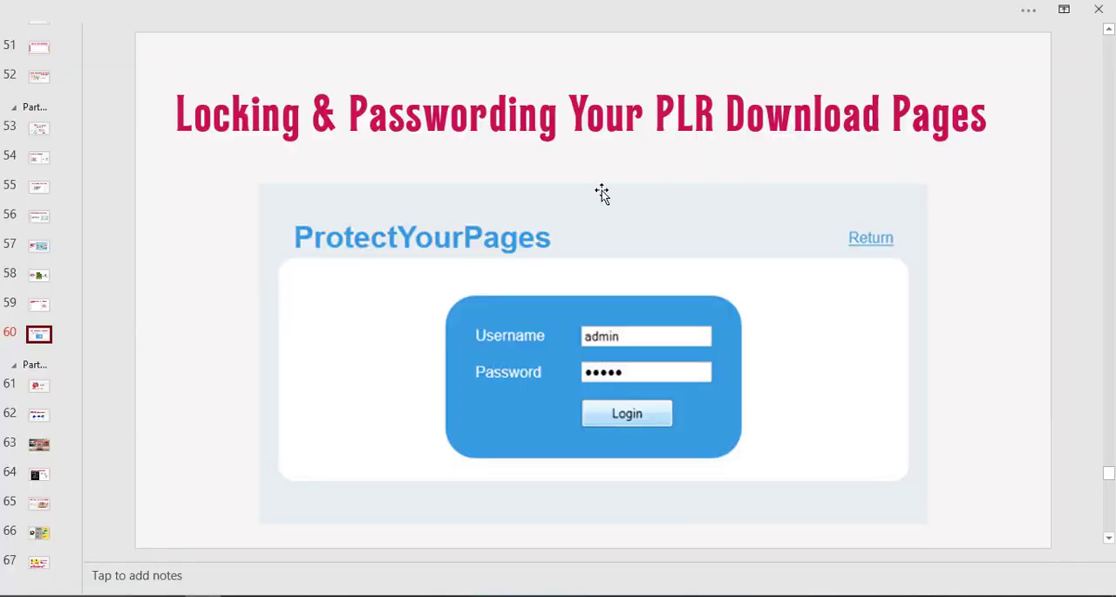
pyautogui.click(41, 389)
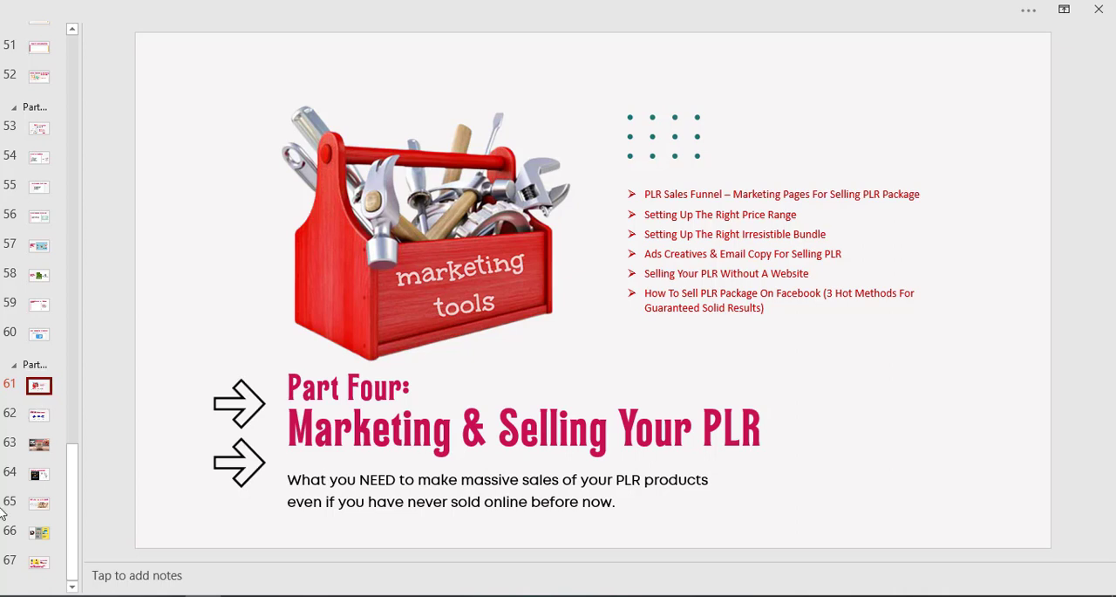
pyautogui.click(528, 596)
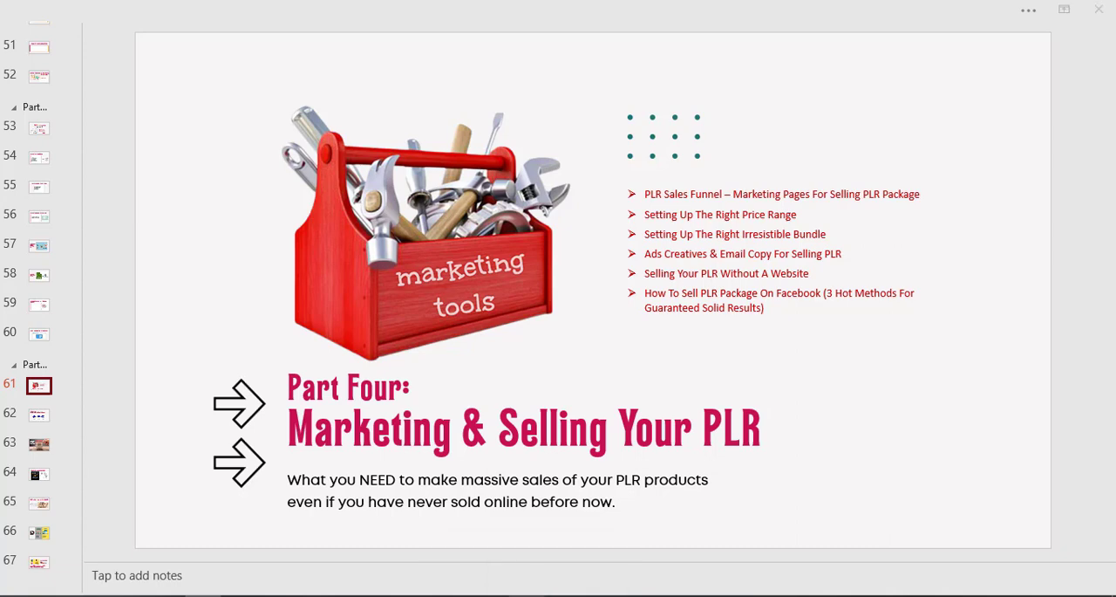